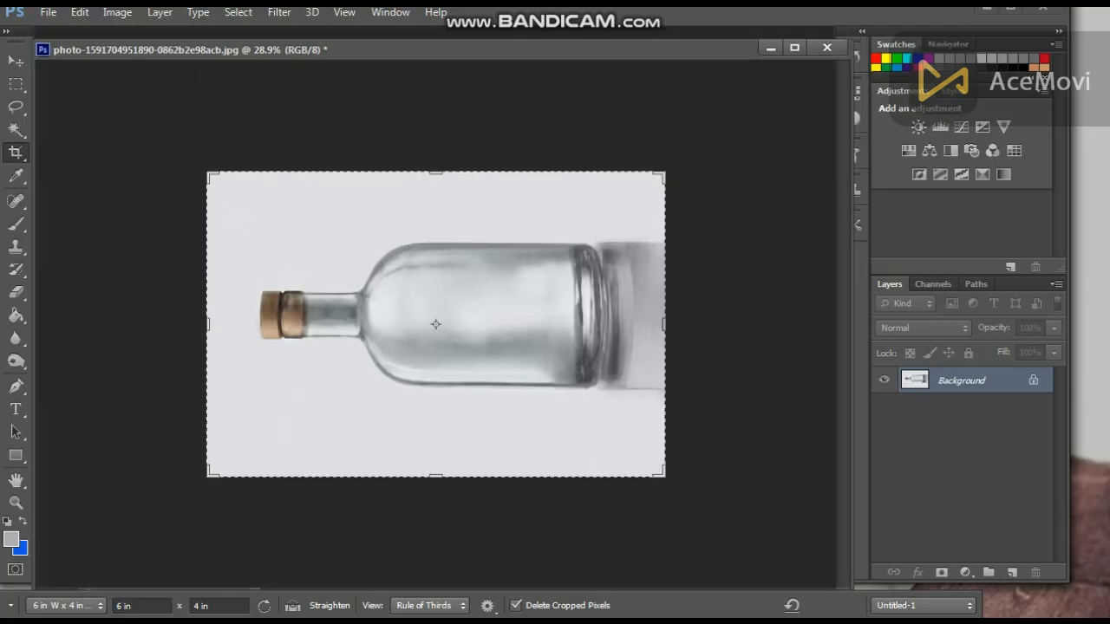
- Open the portrait photo deb6ec203ee006b5a32003ca5a0c207d.jpg in its own floating window and rotate it 90° counterclockwise to landscape
key(ctrl+o)
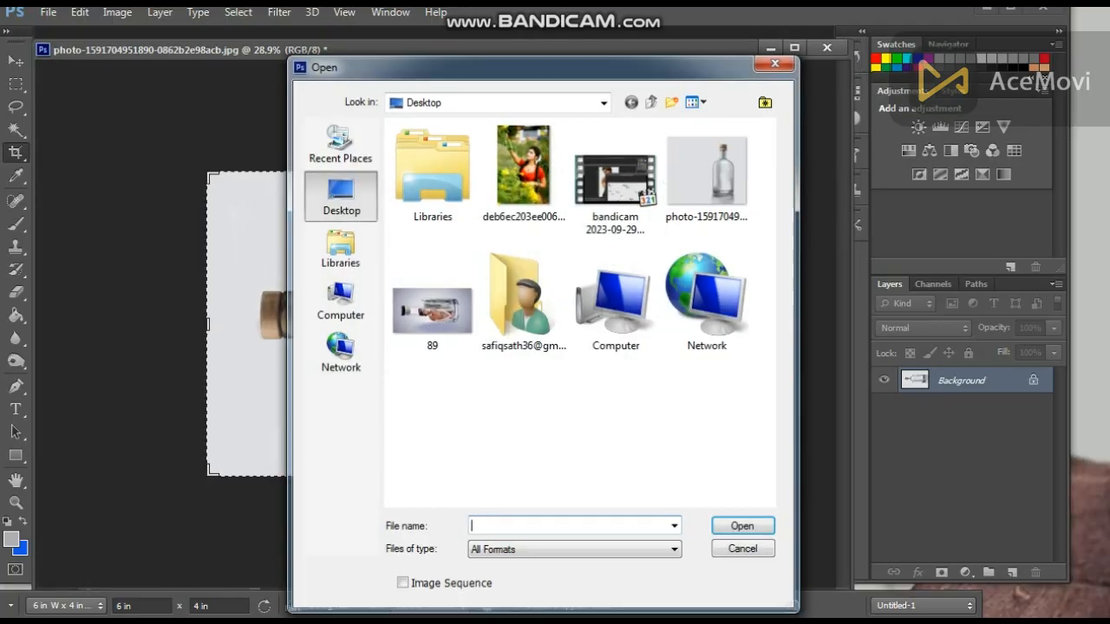
click(523, 178)
key(Return)
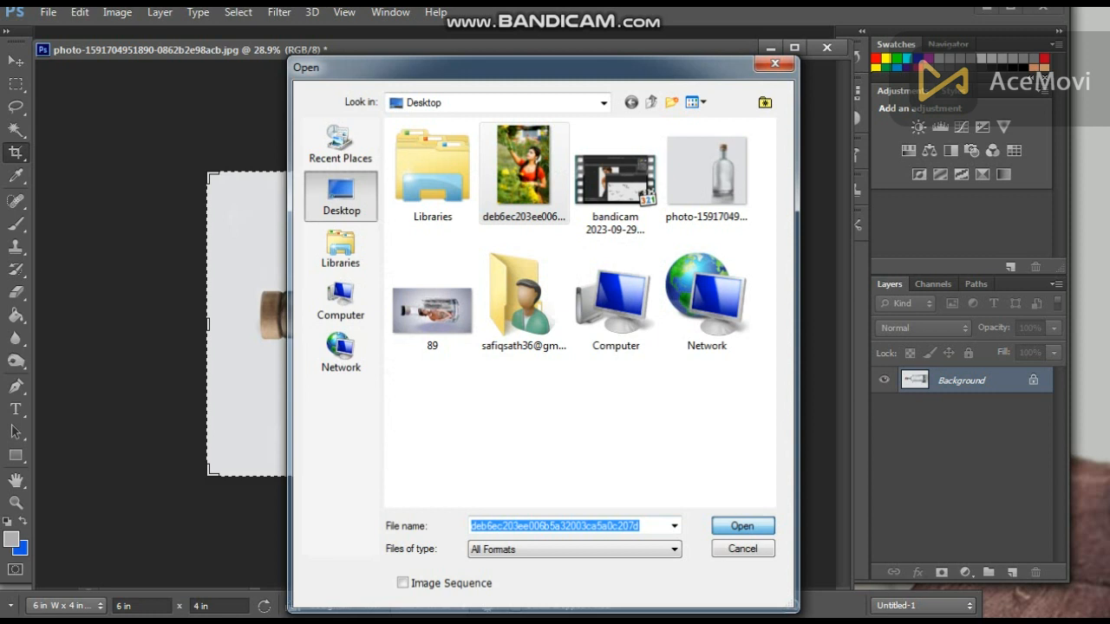
click(791, 605)
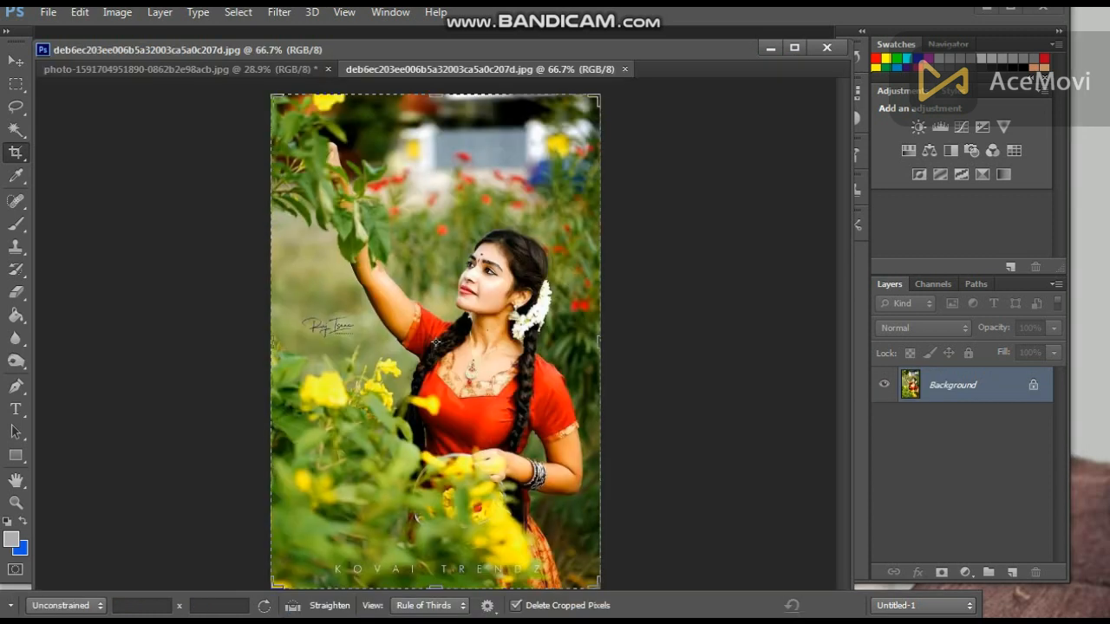
drag(479, 69, 578, 87)
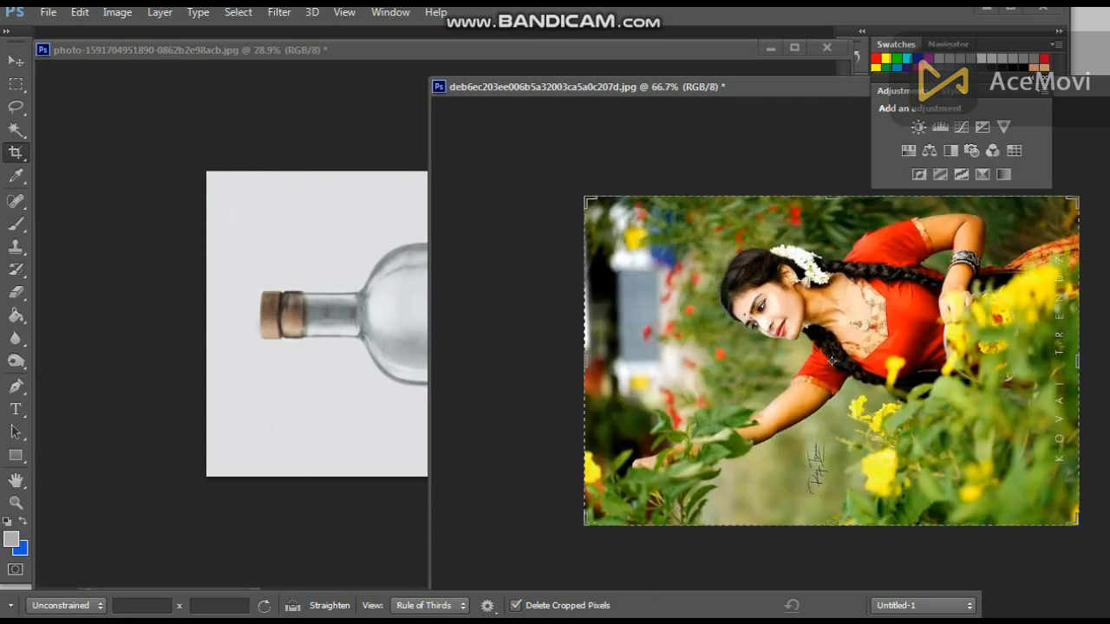
- Copy the rotated photo into the bottle document as a new layer and close the source photo without saving
key(v)
drag(830, 360, 397, 341)
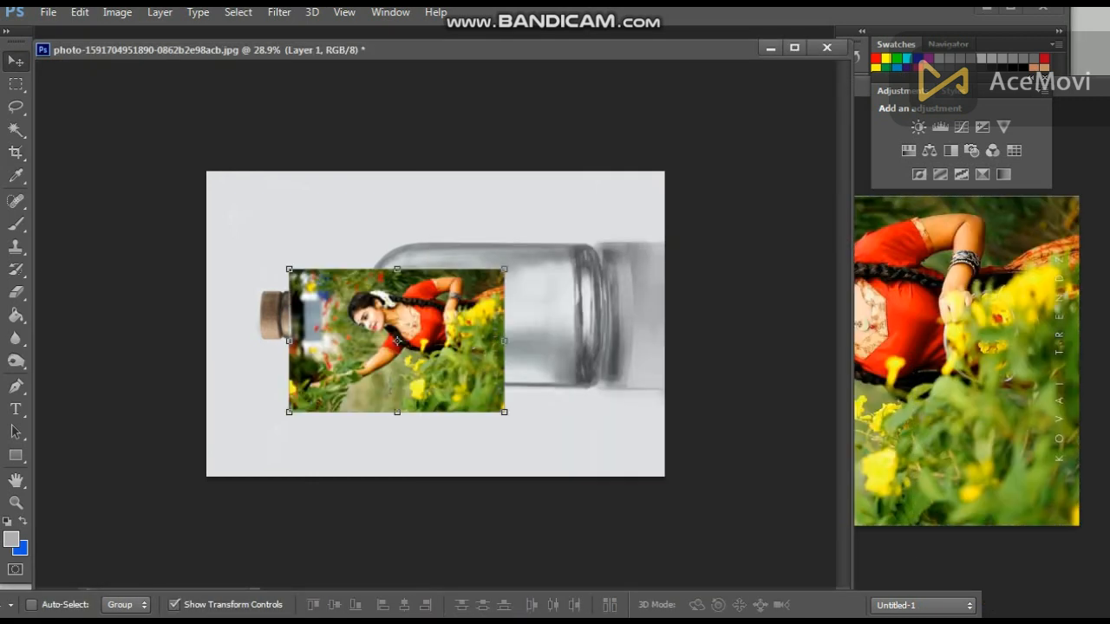
drag(862, 86, 393, 200)
click(753, 198)
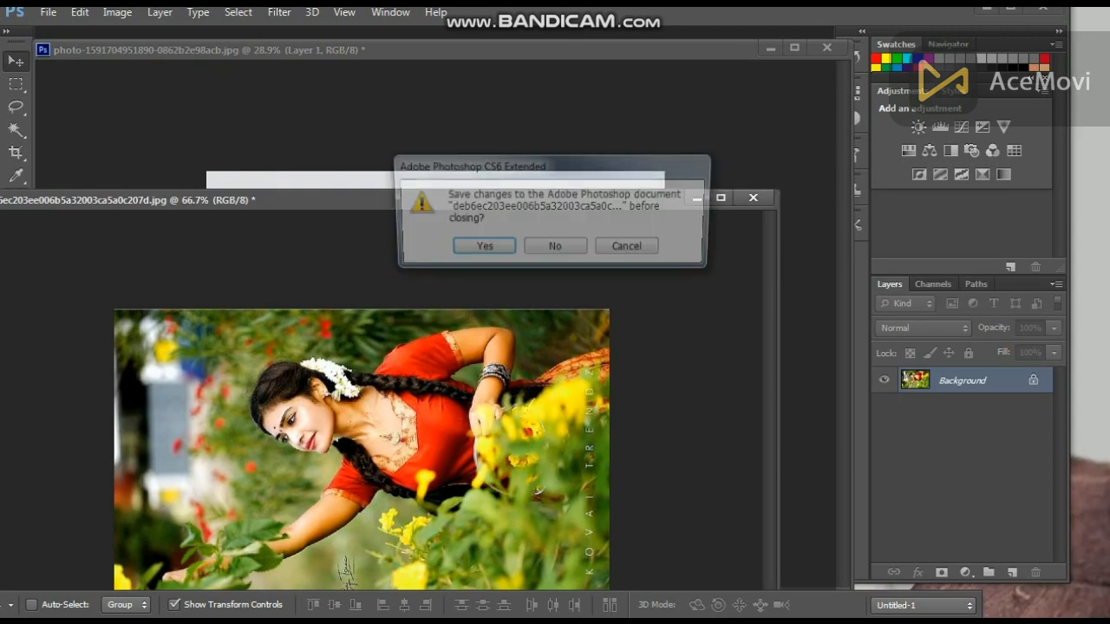
click(555, 249)
- Scale the photo layer to about 143% width and 99% height over the bottle, then pull its cork-side edge slightly inward
drag(505, 341, 597, 341)
drag(443, 269, 443, 247)
drag(443, 412, 443, 388)
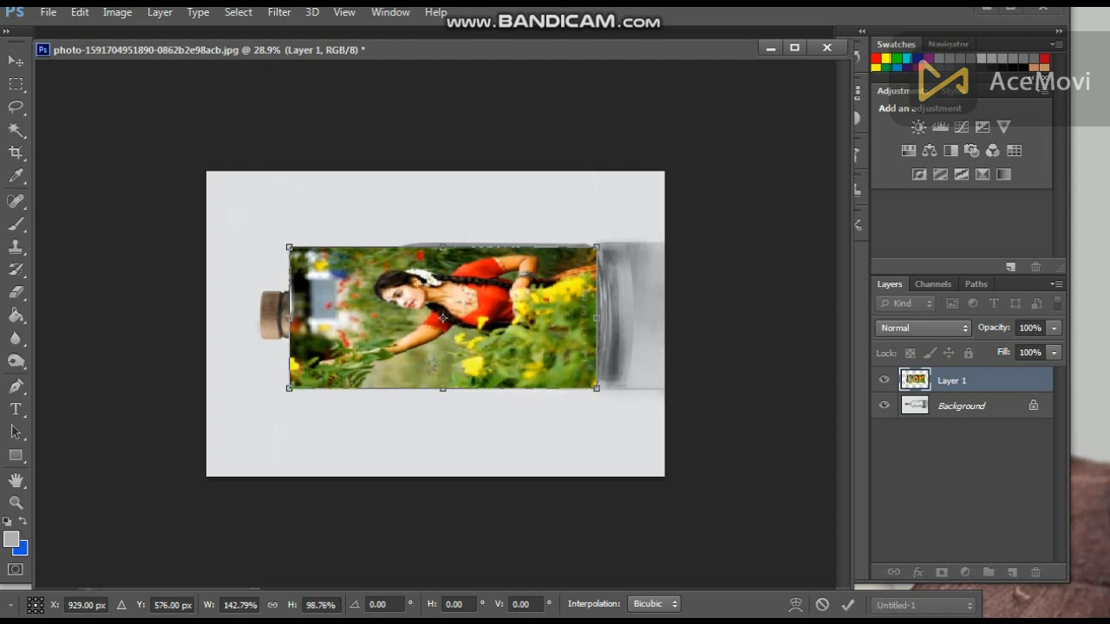
key(Return)
mouse_move(289, 318)
mouse_down()
mouse_move(335, 318)
mouse_move(300, 318)
mouse_up()
key(Return)
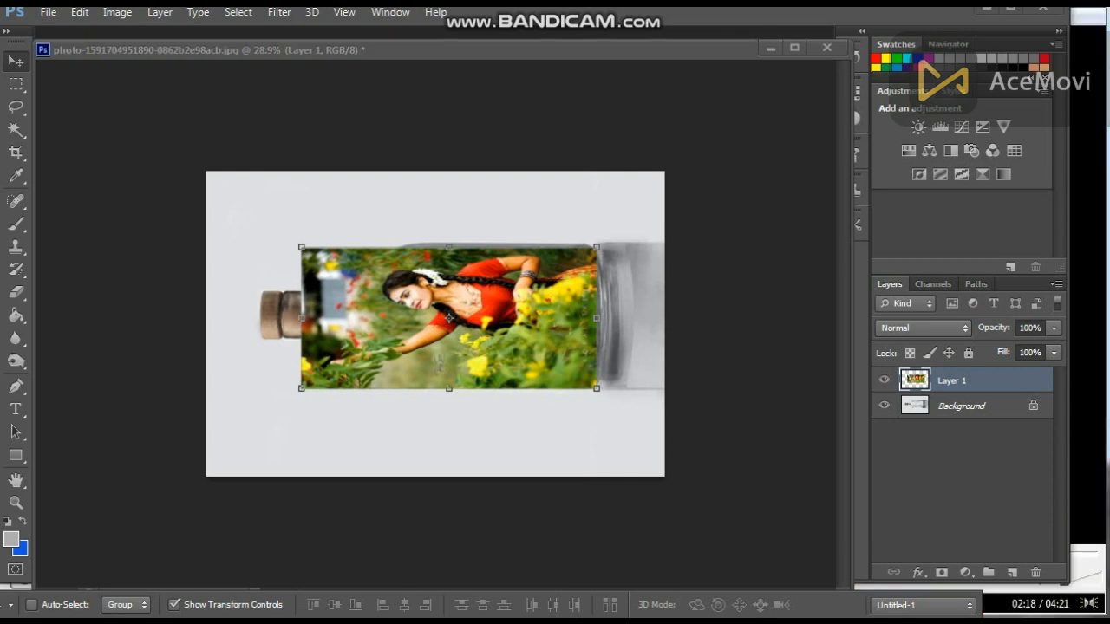
- Lower the photo layer's fill to 51% and fit its upper and lower edges to the bottle's outline
drag(448, 247, 448, 241)
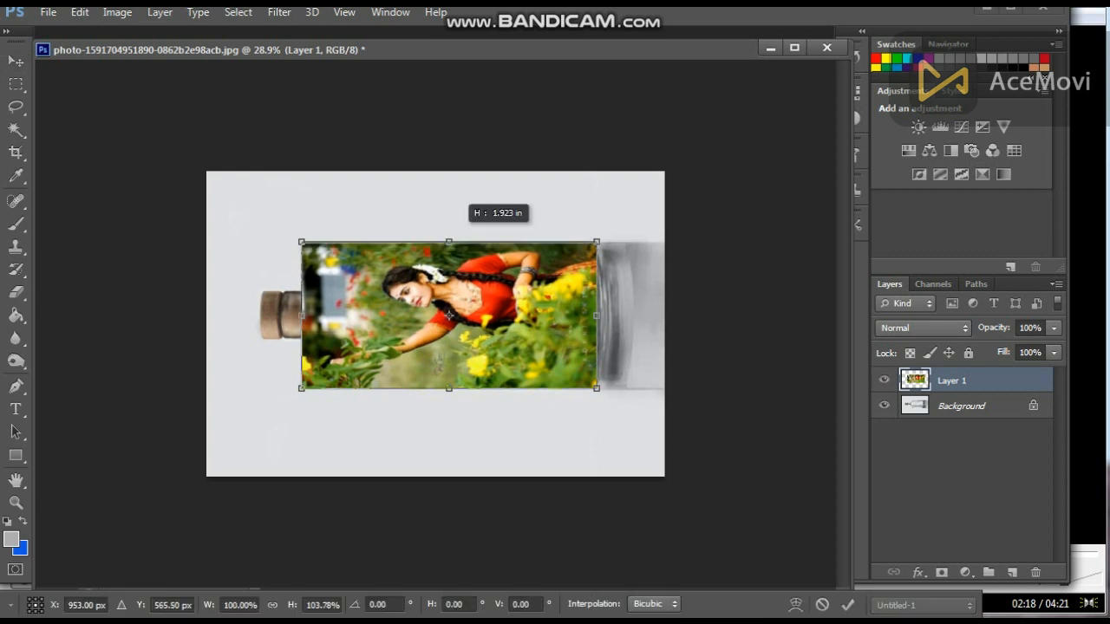
click(1054, 352)
drag(1053, 372, 1009, 373)
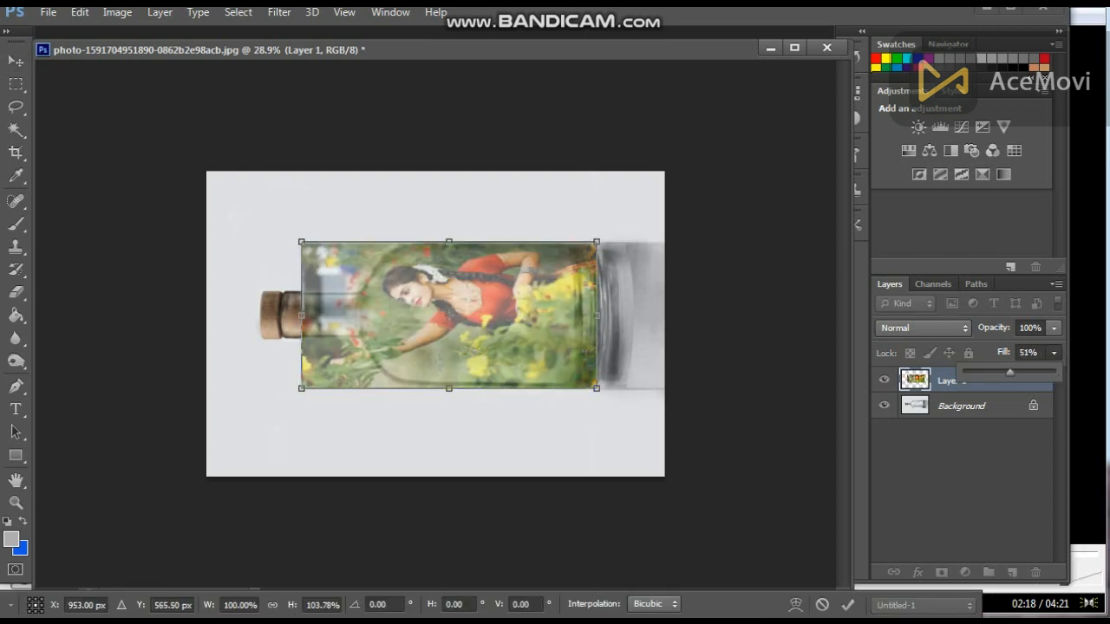
drag(449, 388, 448, 382)
key(Return)
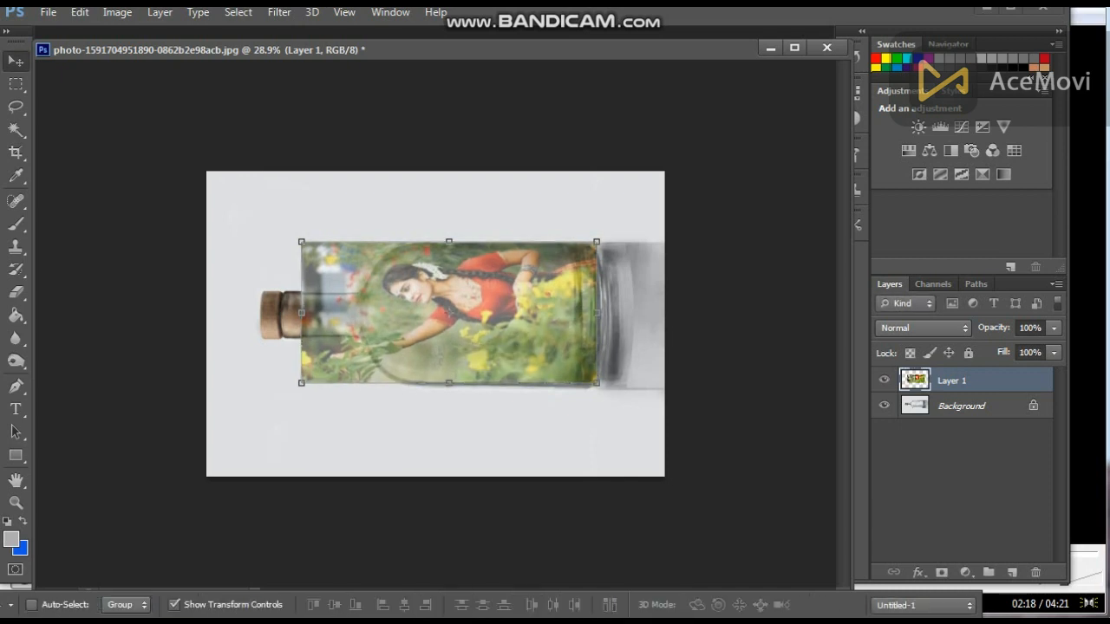
key(ctrl+t)
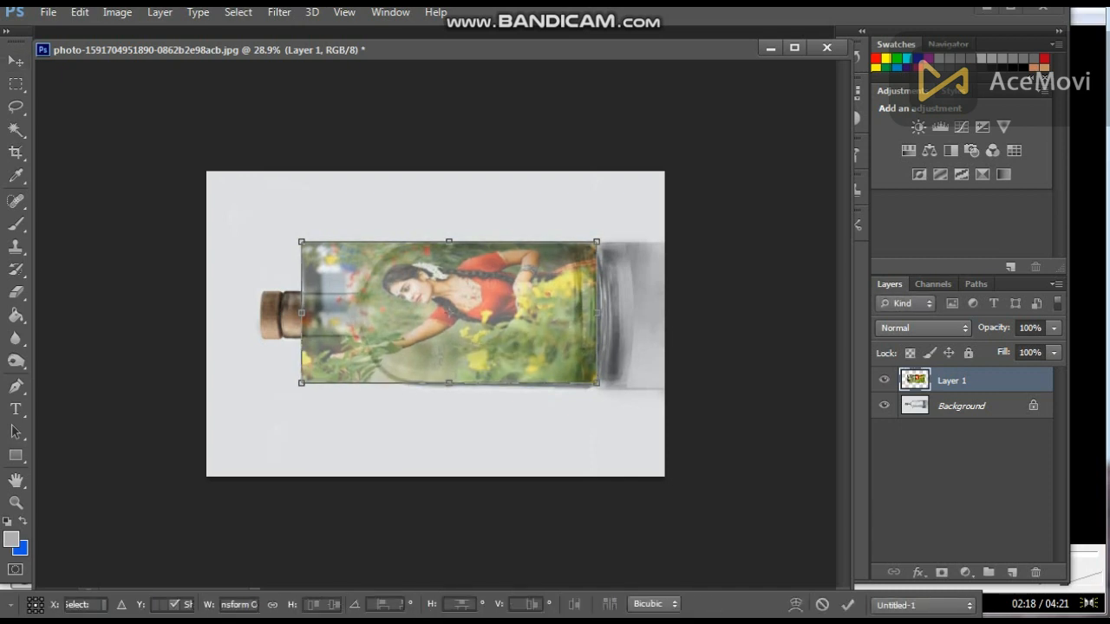
key(Return)
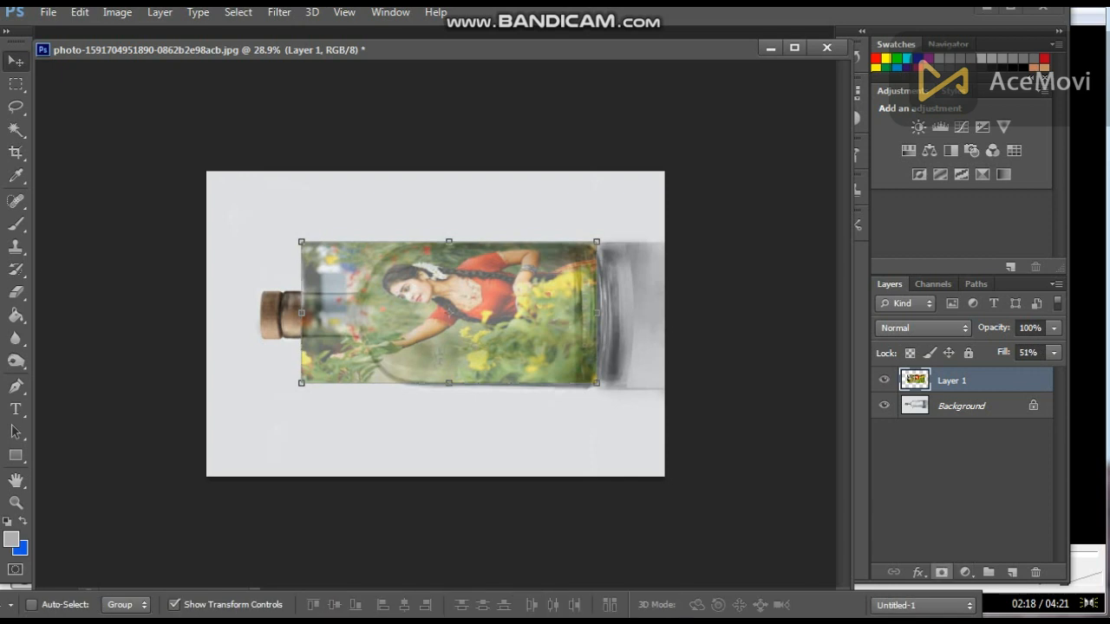
- Restore the photo layer's fill to 100% and add a layer mask to it
click(1053, 352)
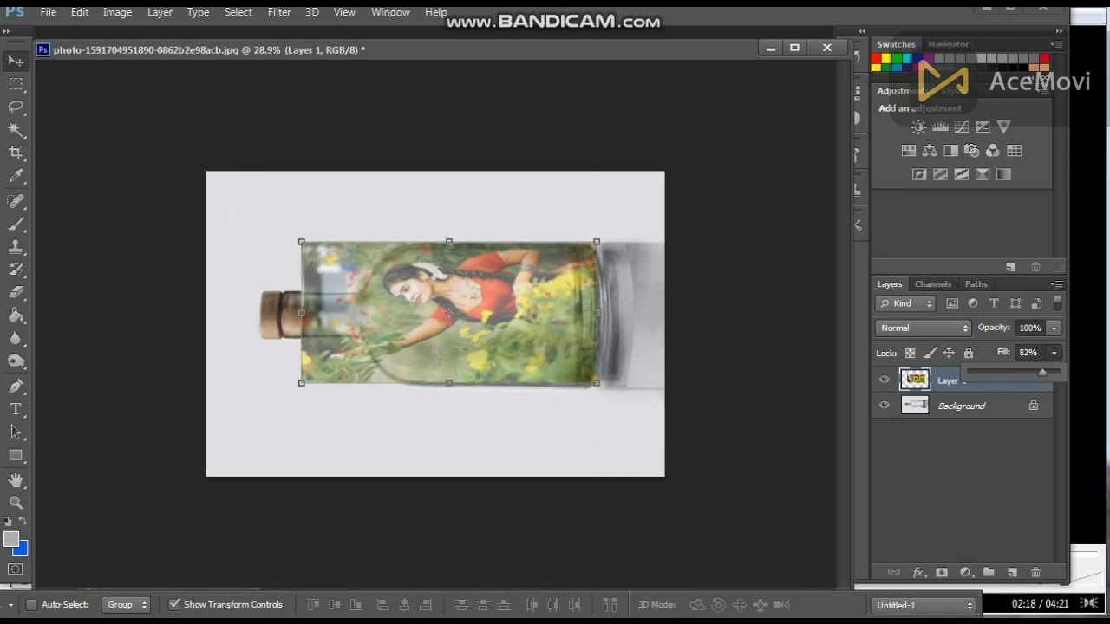
drag(1032, 372, 1058, 372)
click(941, 573)
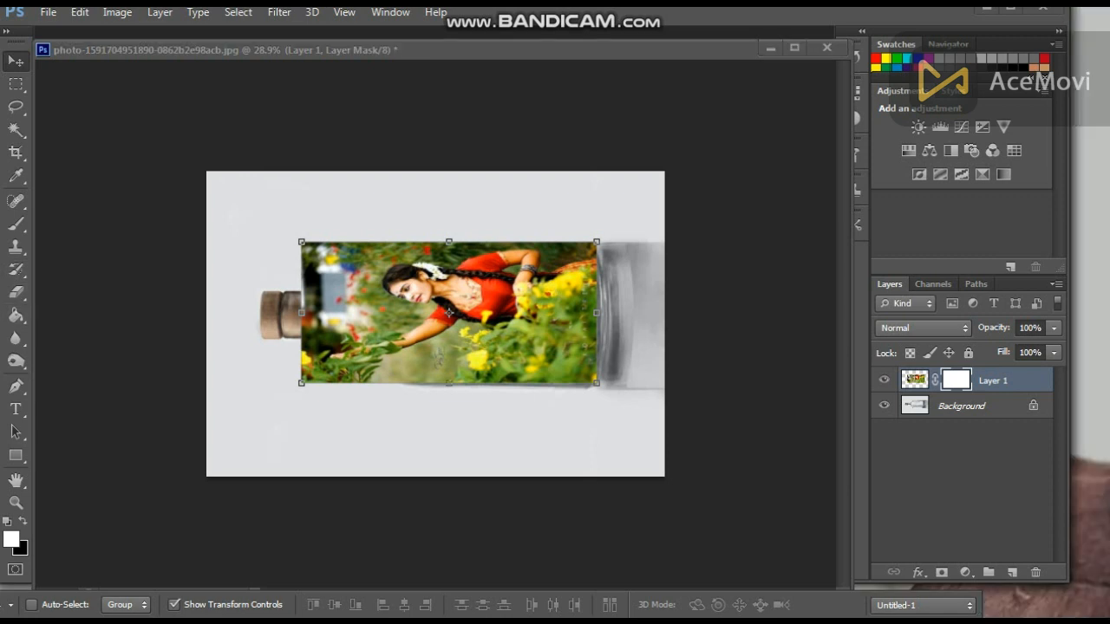
- Fill the photo layer's mask with black using the Paint Bucket tool
click(15, 315)
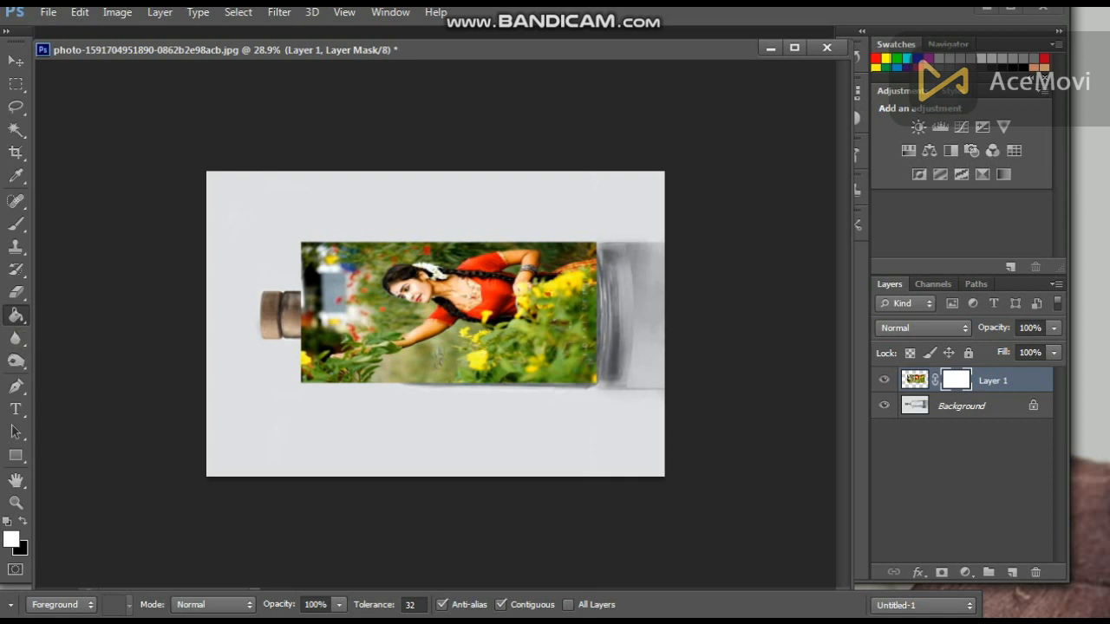
click(16, 315)
click(97, 312)
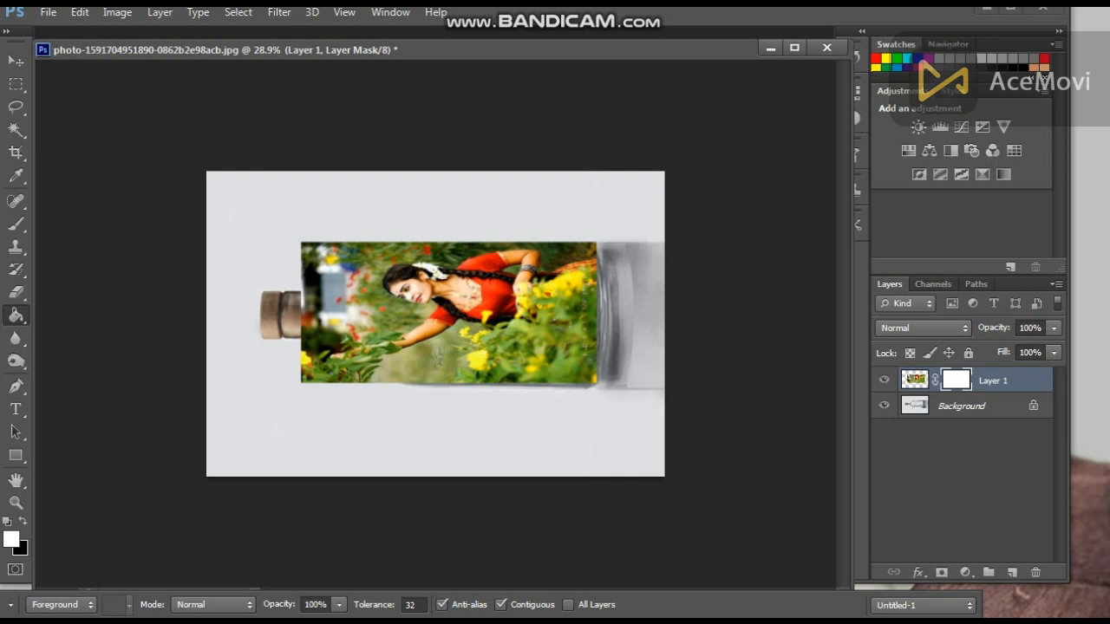
click(914, 379)
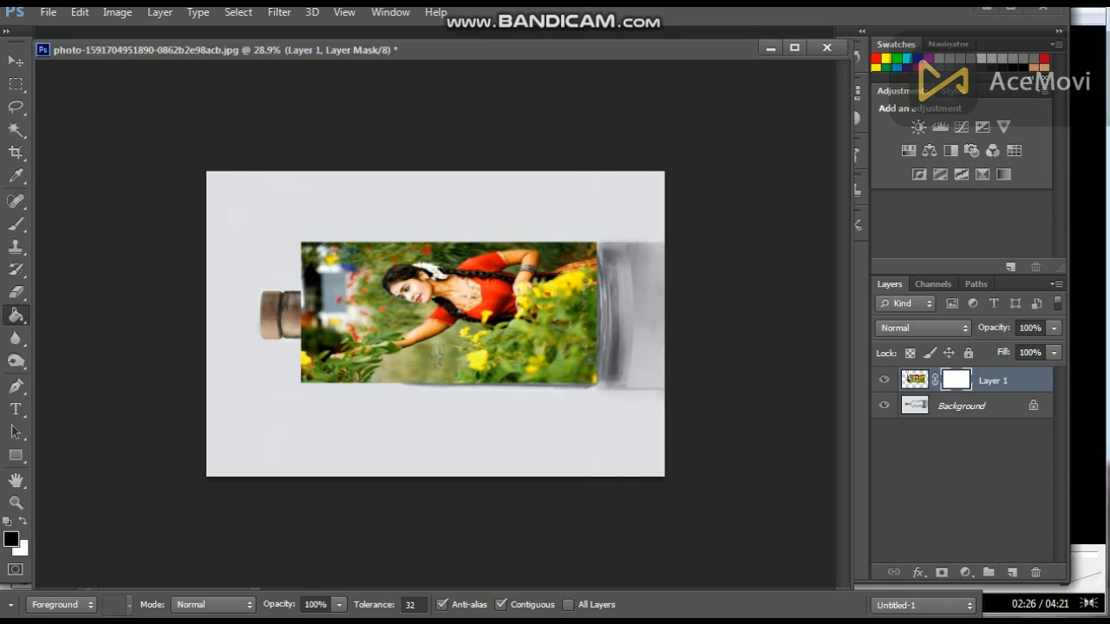
click(15, 314)
click(103, 329)
click(438, 356)
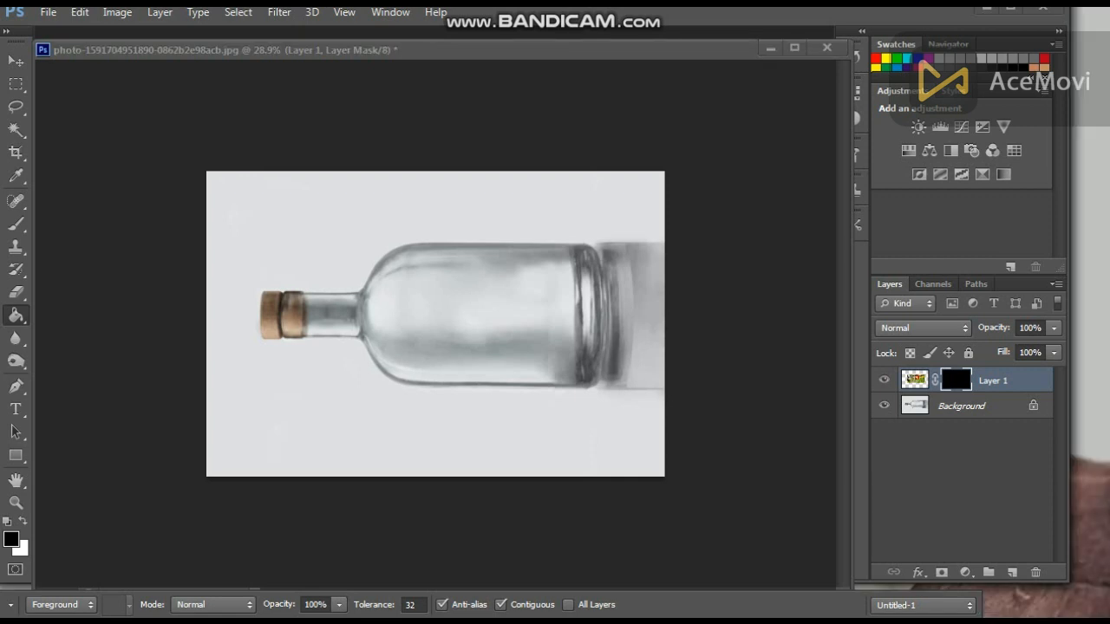
- Select the area surrounding the bottle on the Background layer with the Quick Selection tool
click(975, 406)
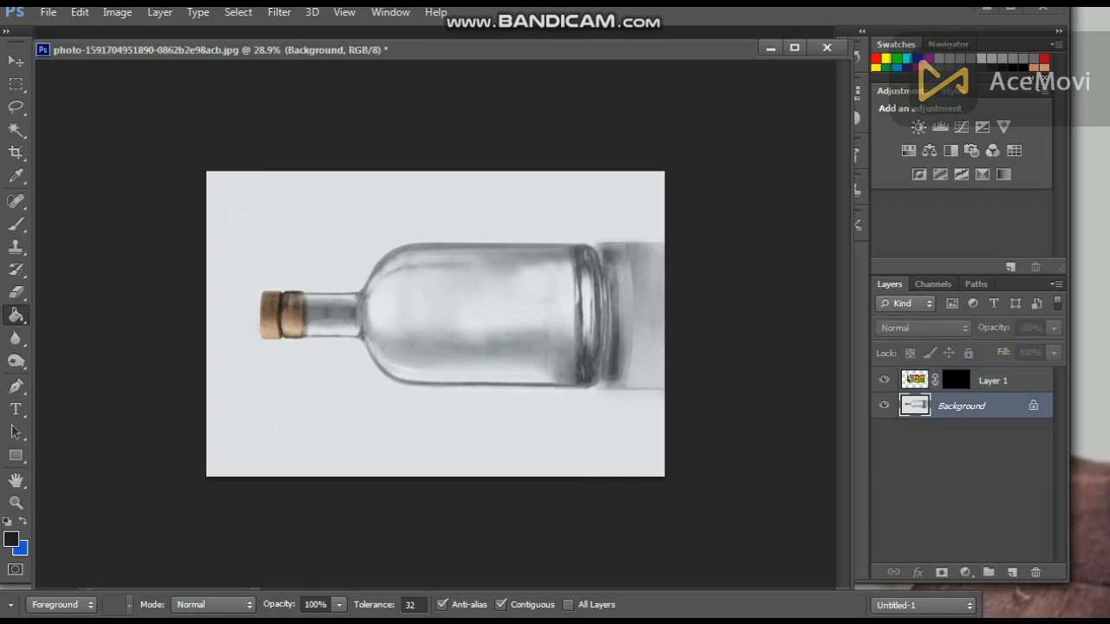
click(16, 129)
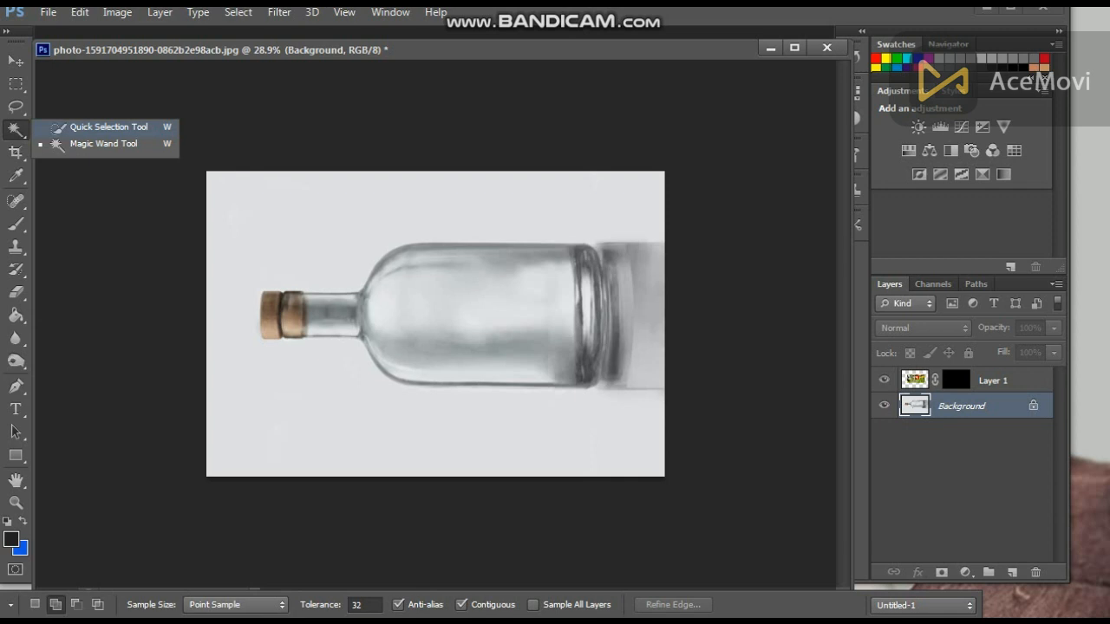
click(108, 127)
drag(260, 225, 607, 208)
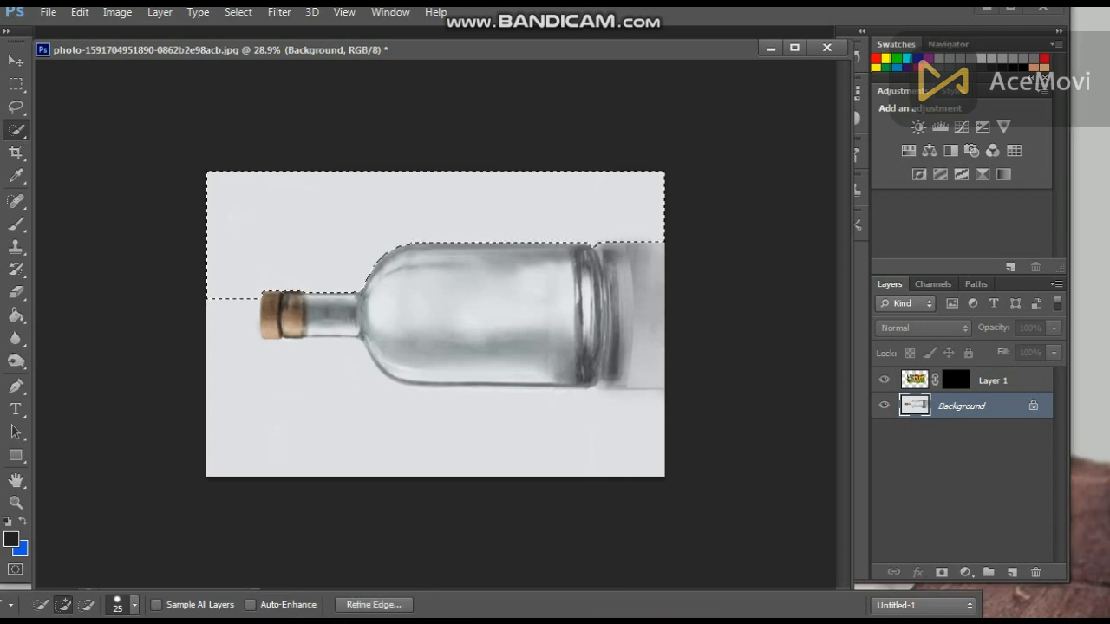
drag(305, 422, 324, 439)
drag(233, 339, 252, 373)
drag(633, 347, 604, 351)
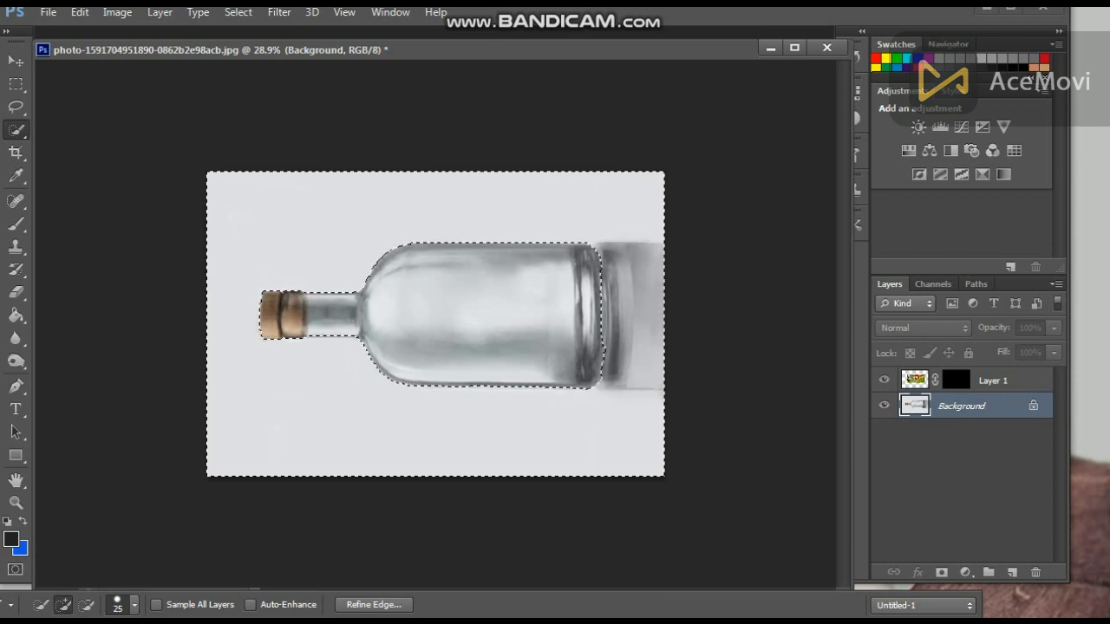
- Subtract the shadow area beside the bottle's base from the selection with the Lasso tool
key(l)
key(alt)
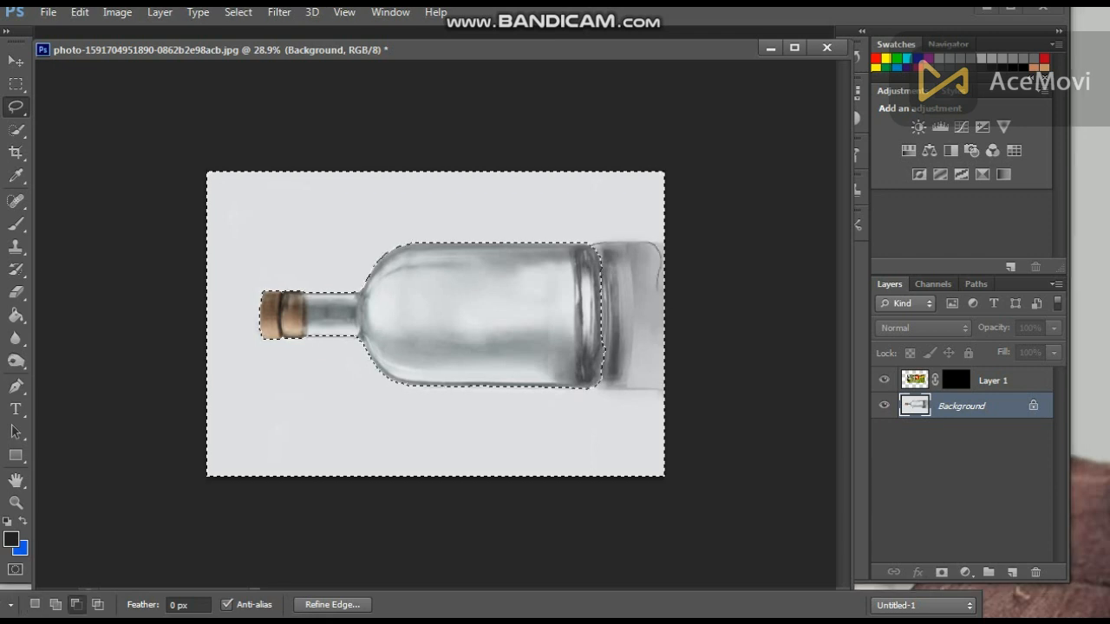
drag(631, 376, 598, 376)
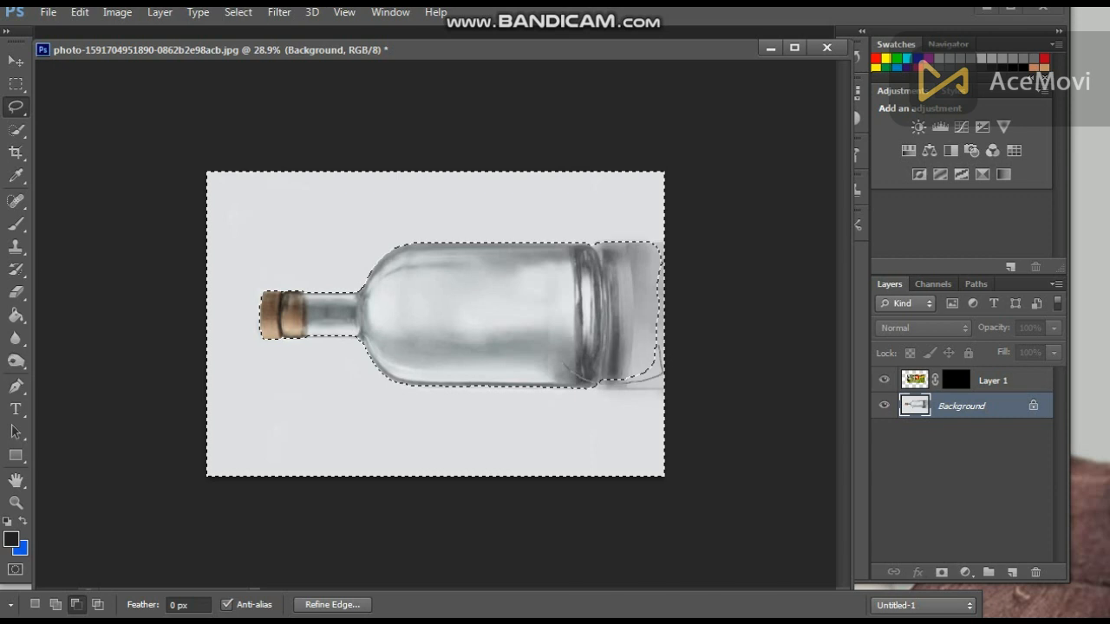
drag(565, 365, 568, 365)
click(985, 9)
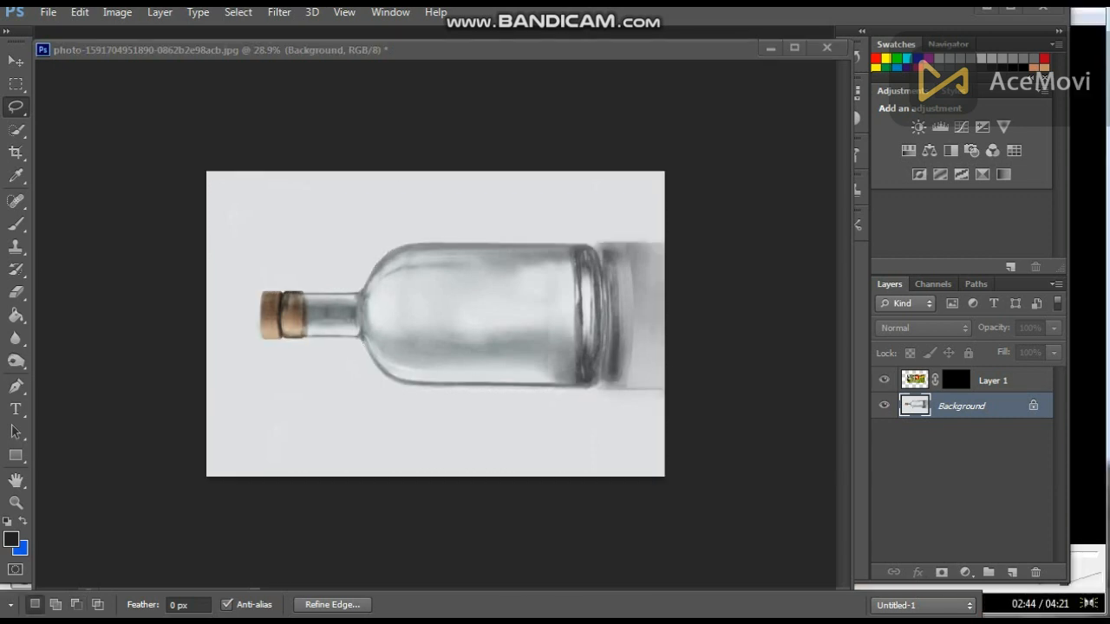
- Invert the selection onto the bottle and contract it by 4 pixels
click(238, 13)
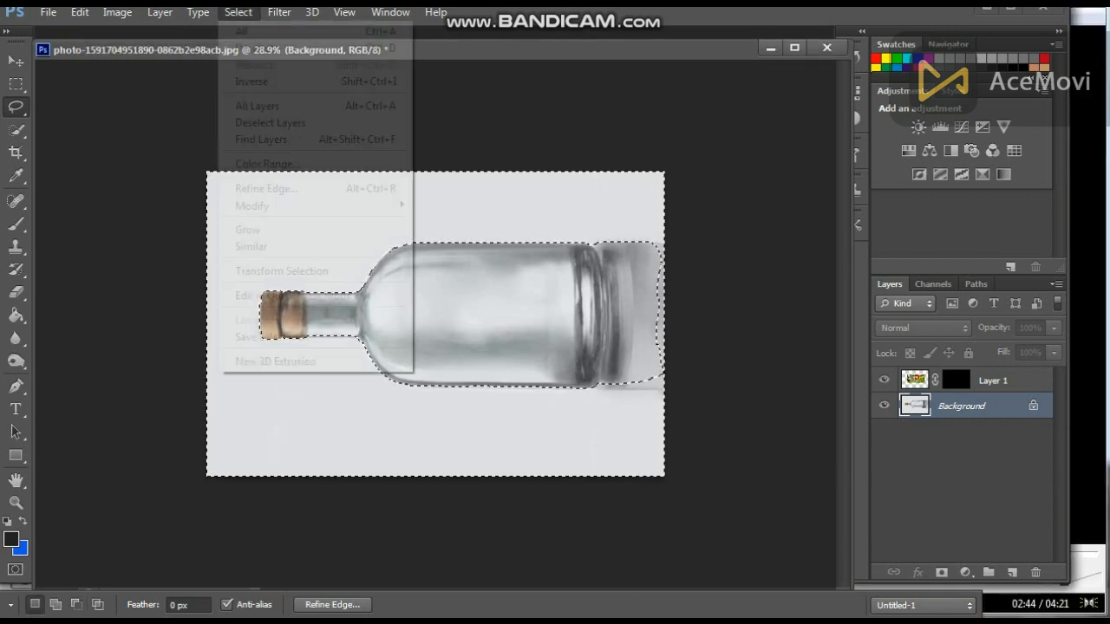
click(252, 81)
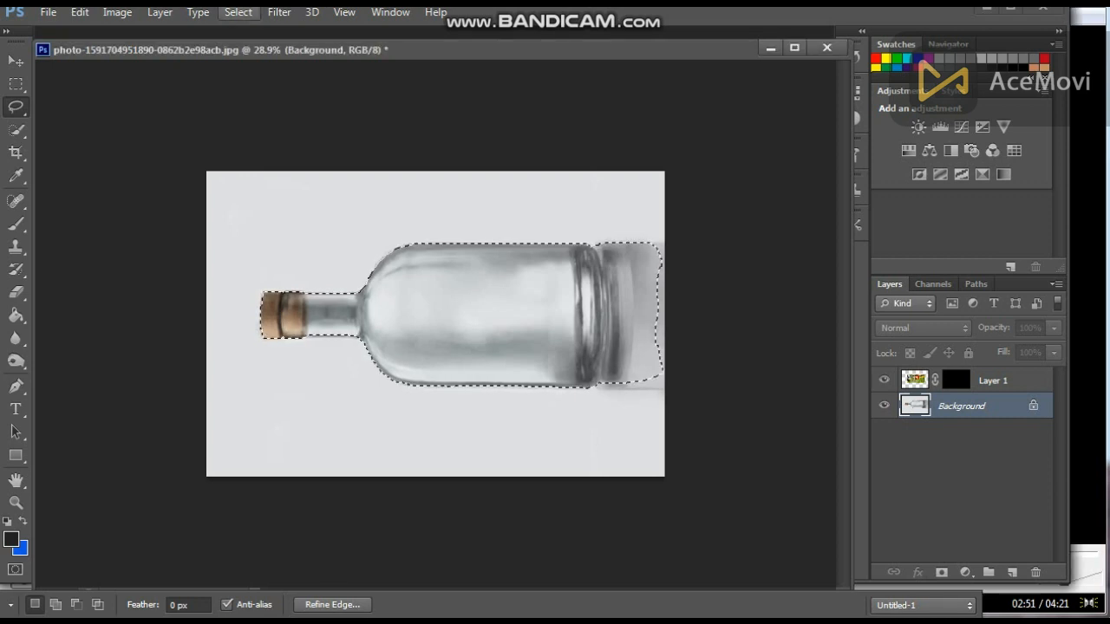
click(237, 12)
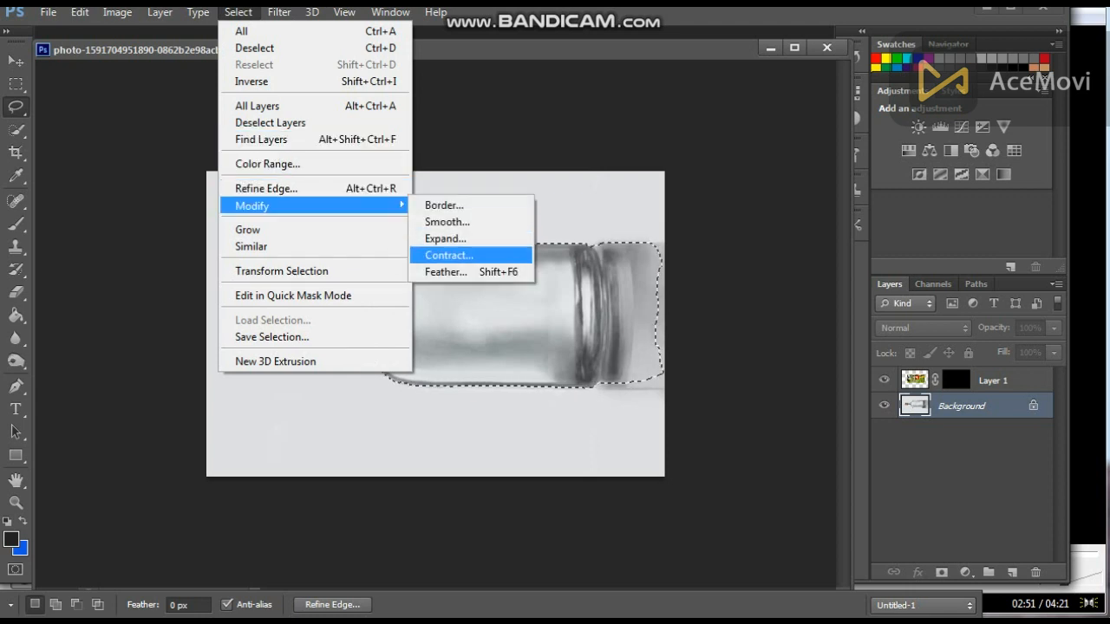
click(448, 255)
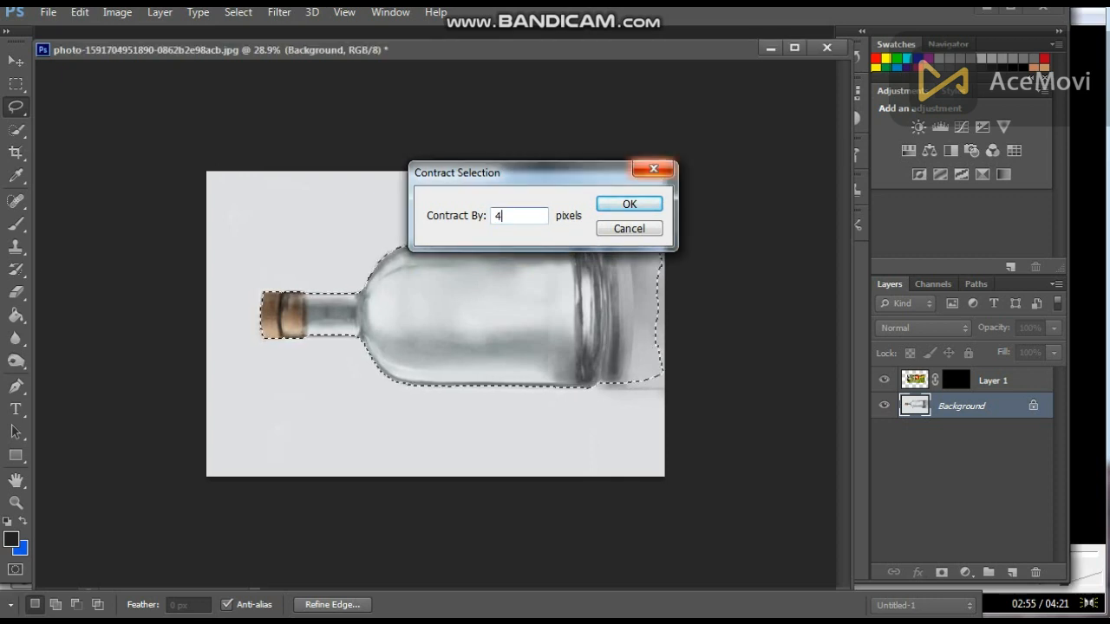
key(Return)
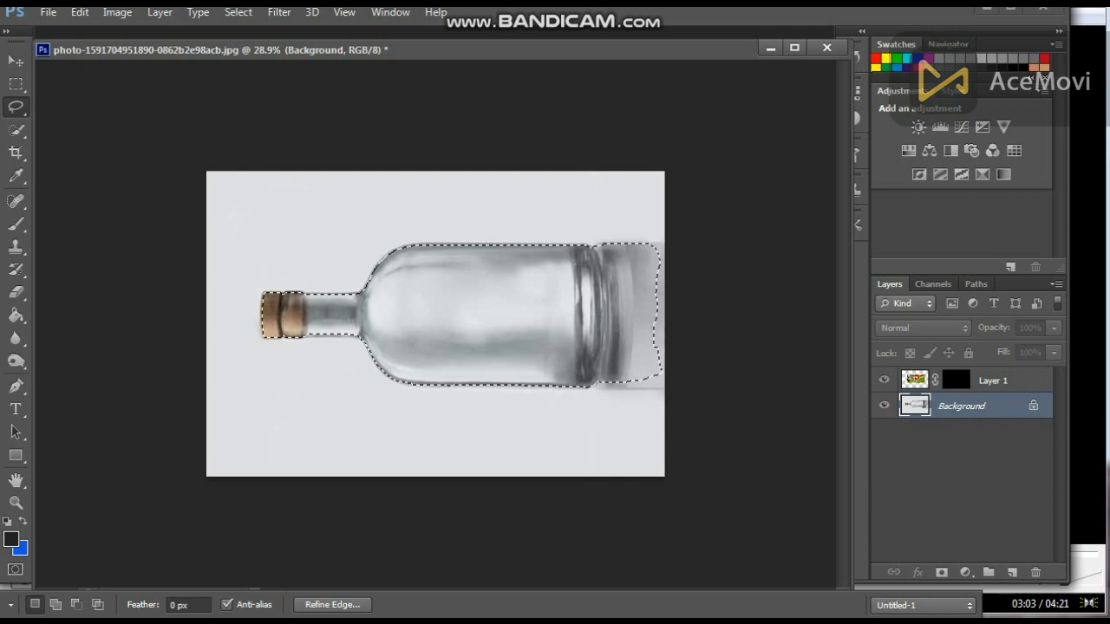
- Feather the bottle selection with a radius of 20 pixels
key(alt+s)
mouse_move(314, 206)
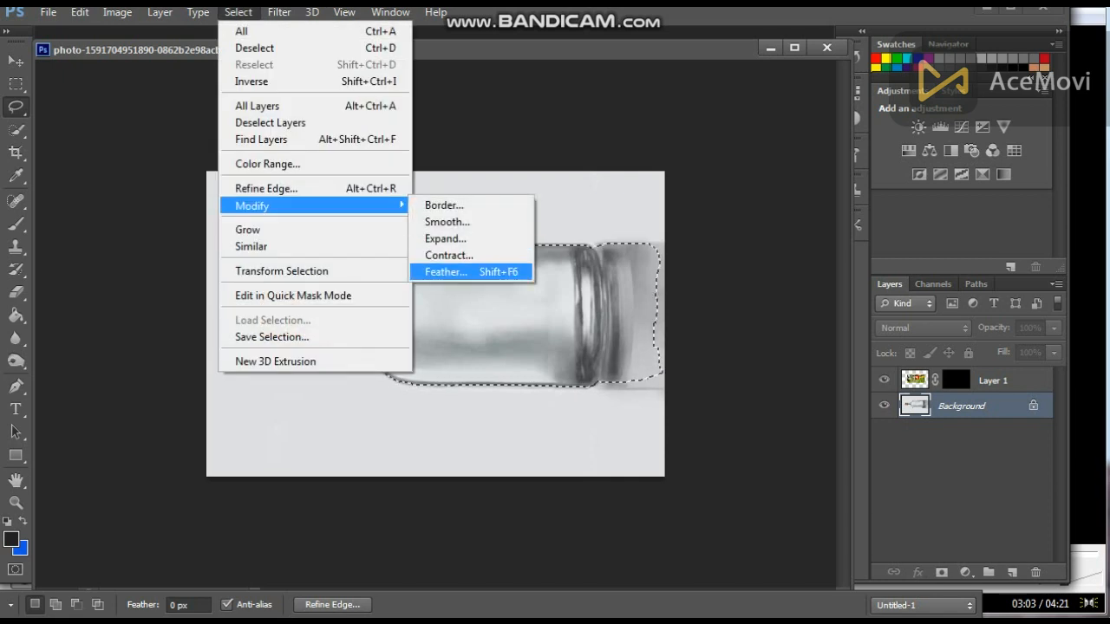
key(Return)
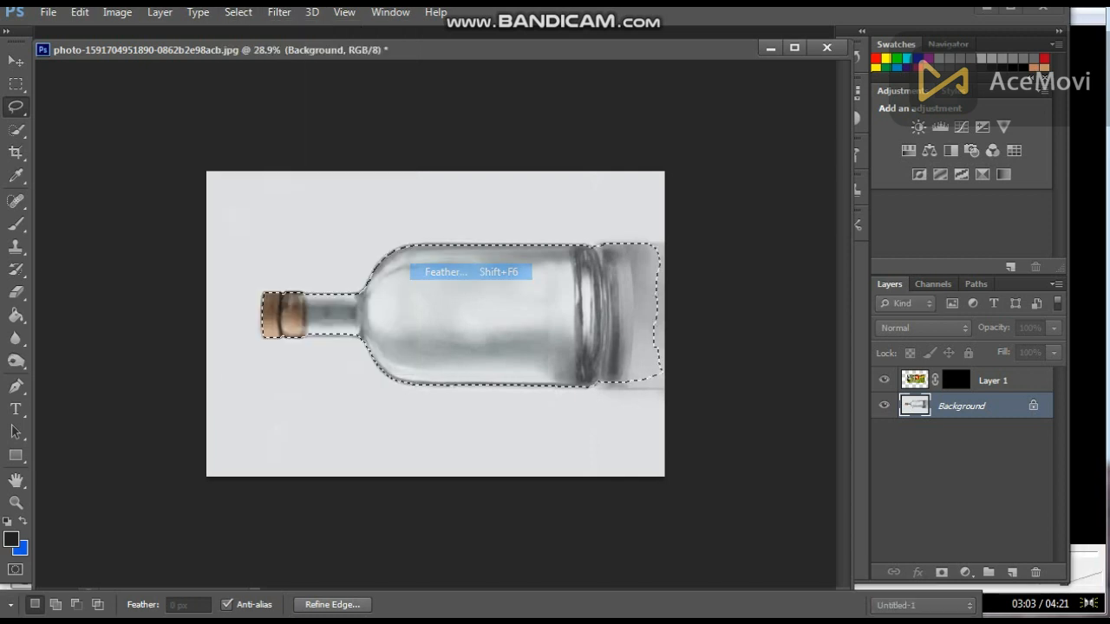
key(Return)
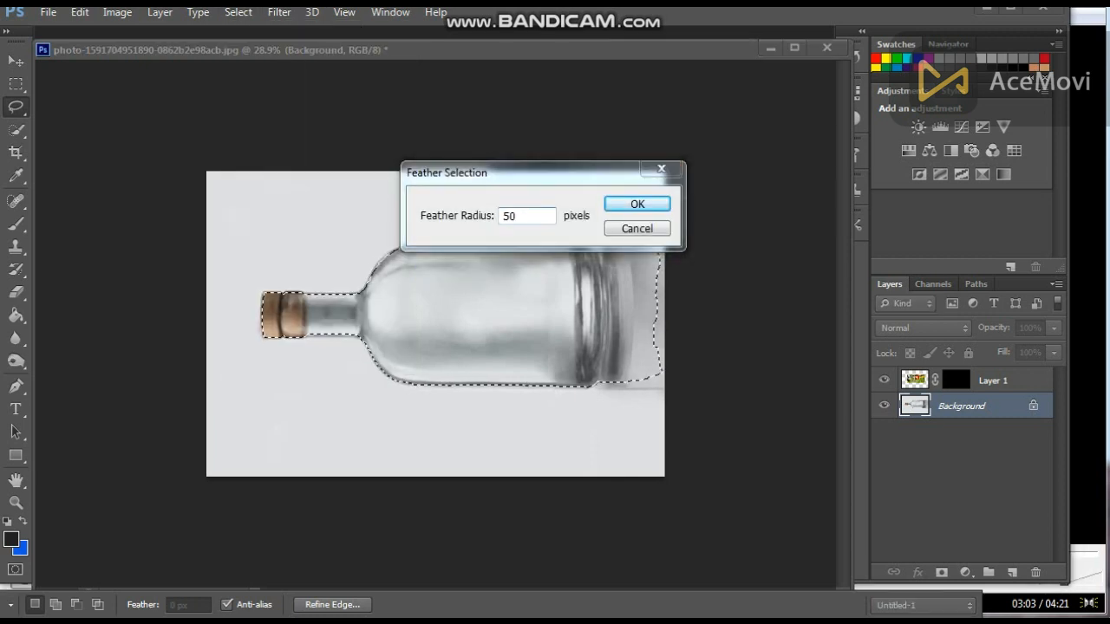
key(alt+Tab)
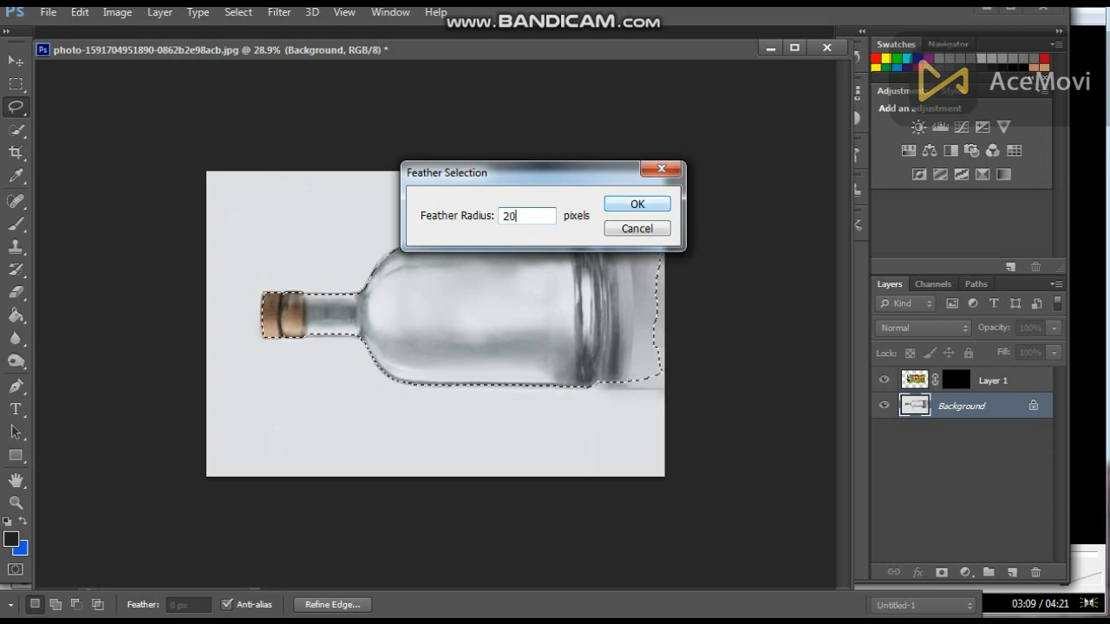
key(Return)
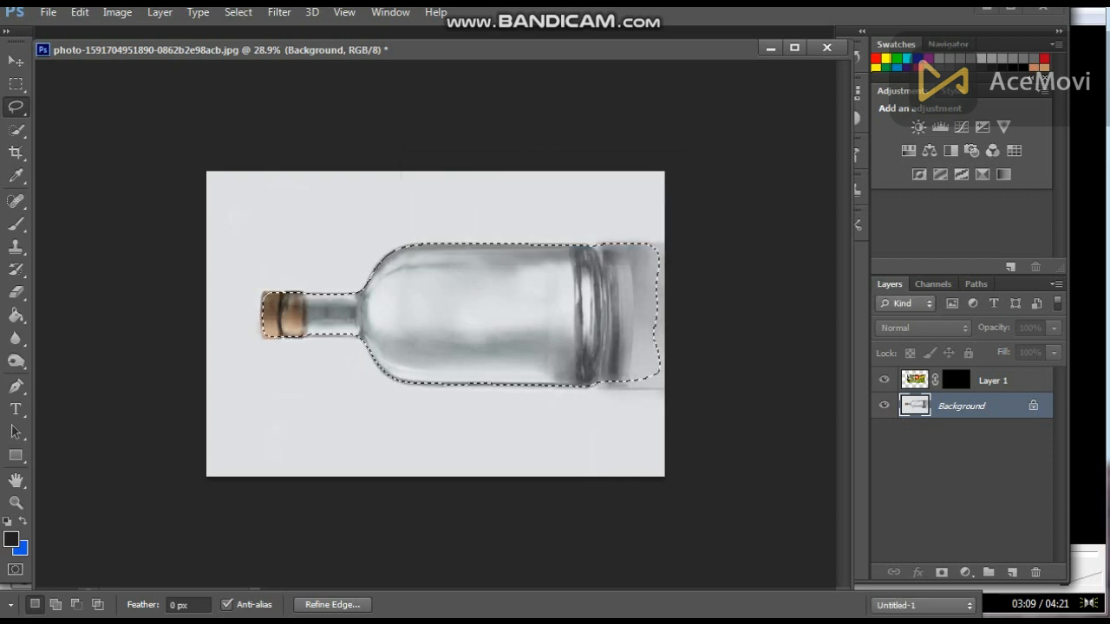
key(alt+Tab)
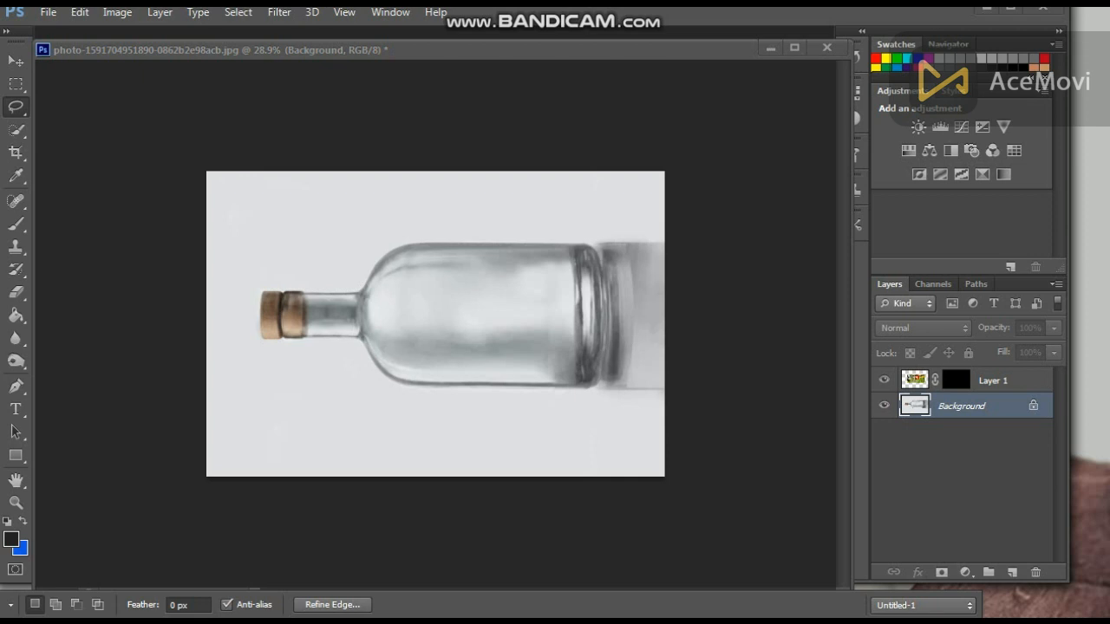
key(alt+Tab)
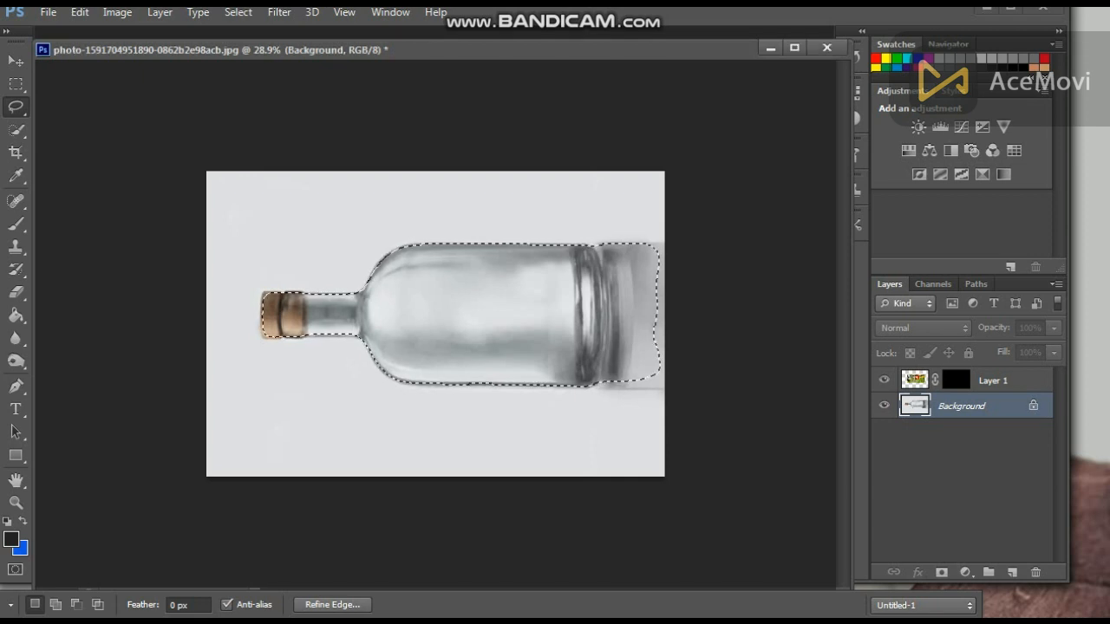
- Paint white on Layer 1's mask inside the bottle selection with a soft 201 px brush to reveal the photo in the body and neck
click(956, 380)
key(b)
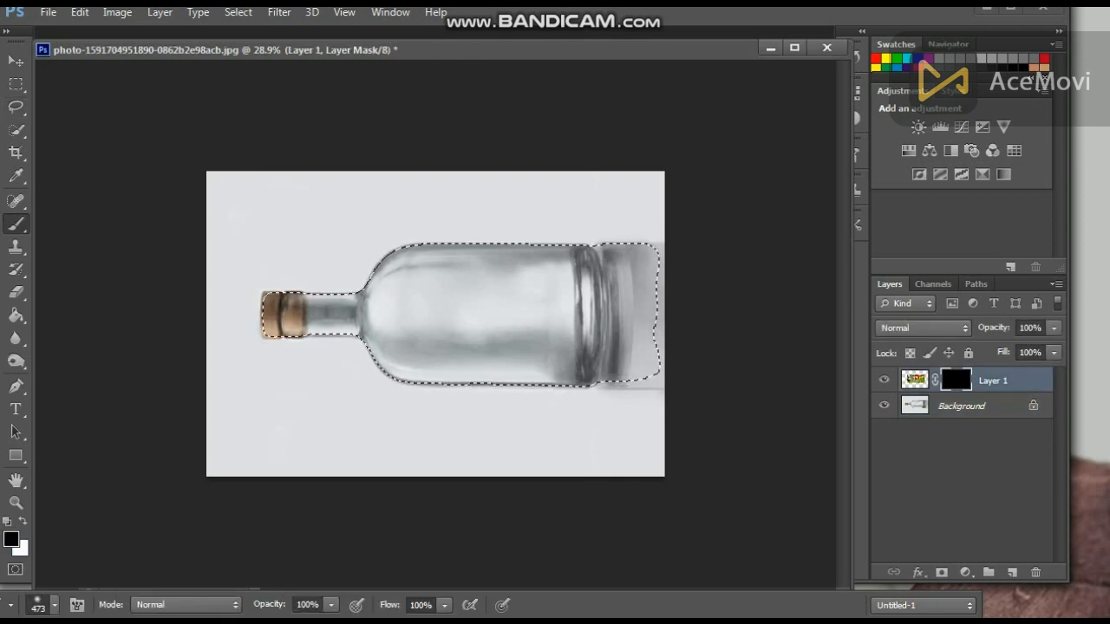
key(x)
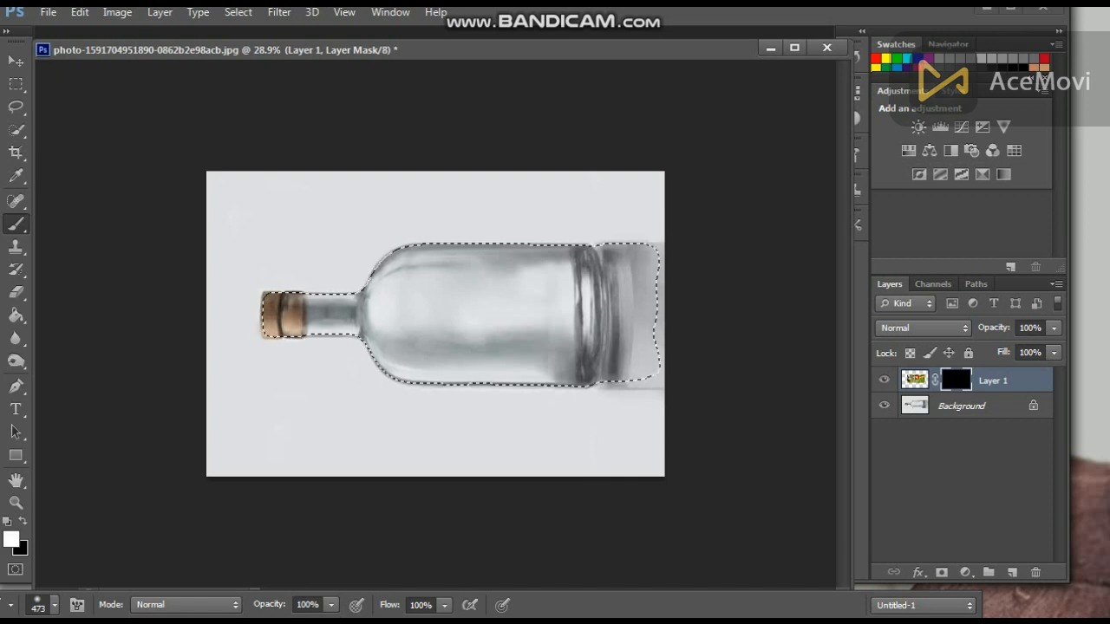
right_click(471, 290)
drag(635, 330, 613, 331)
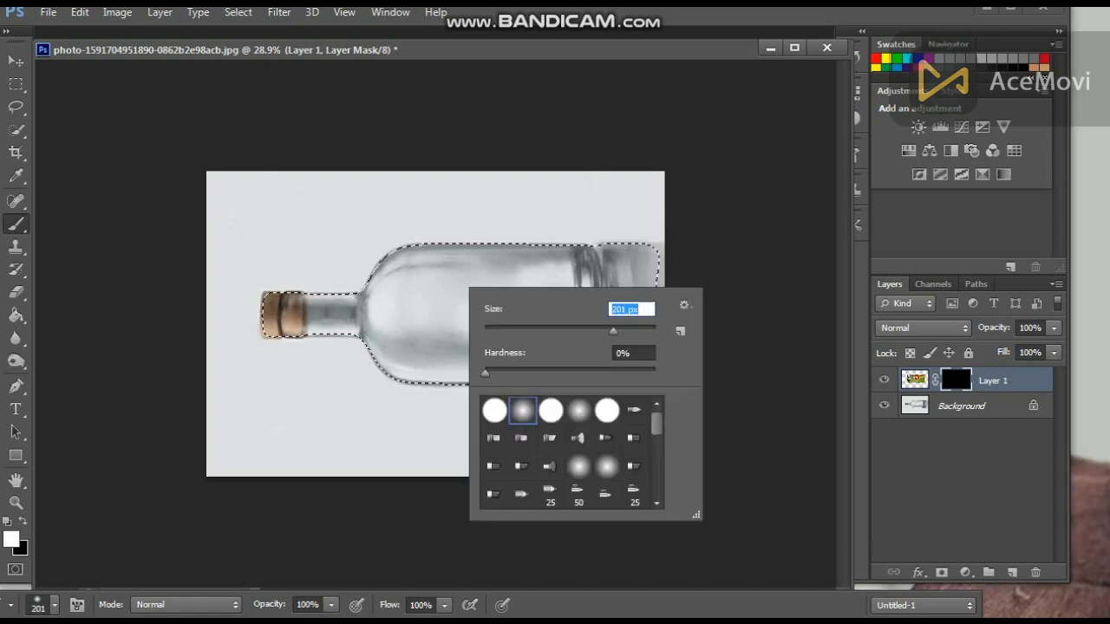
drag(408, 293, 511, 297)
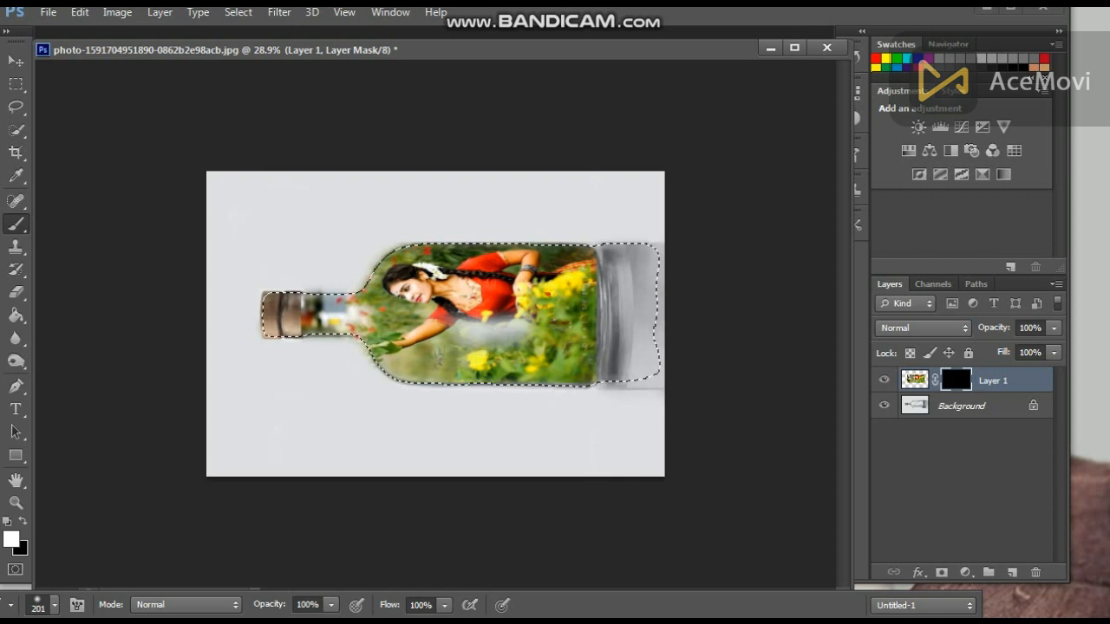
key(alt+BackSpace)
- Paste the flock of birds as a new layer, scale it to 52.08% width and 58.56% height over the bottle, and deselect
key(ctrl+o)
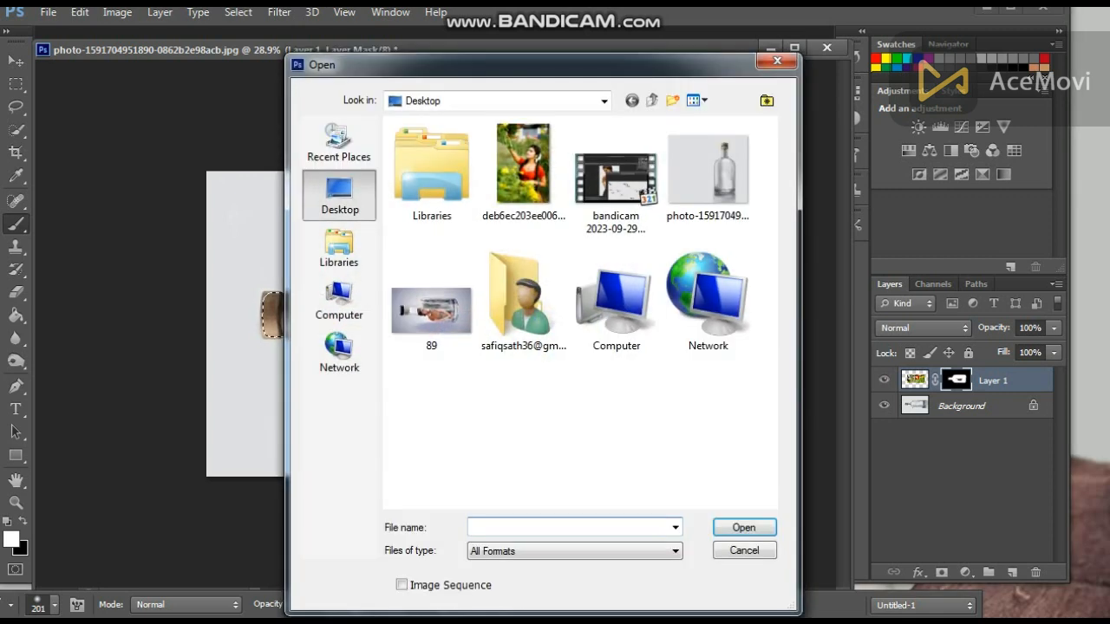
click(776, 60)
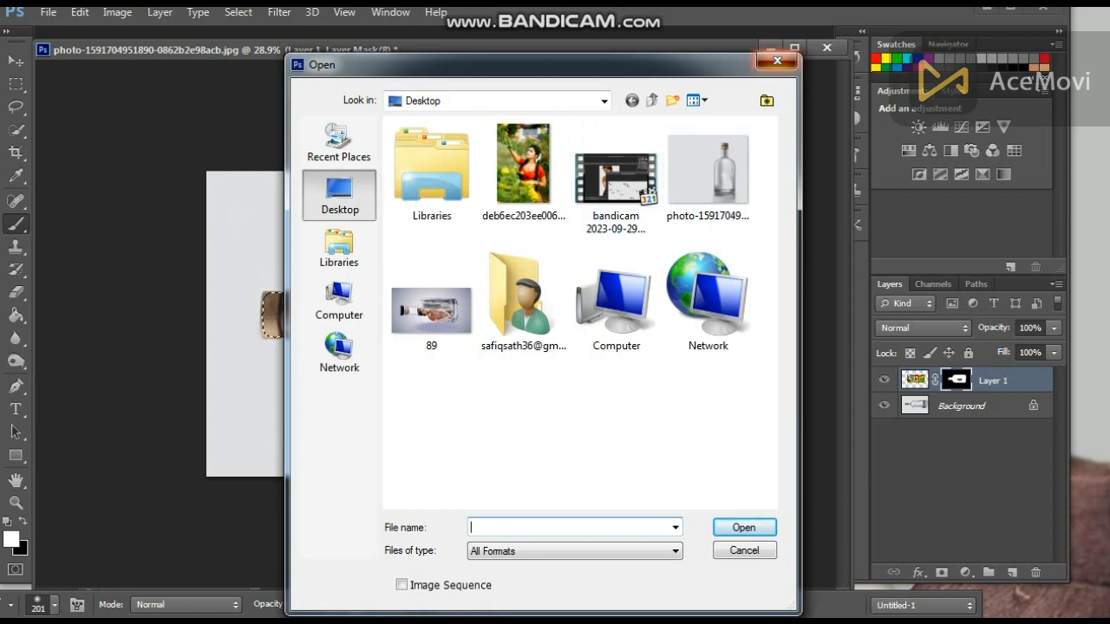
key(ctrl+v)
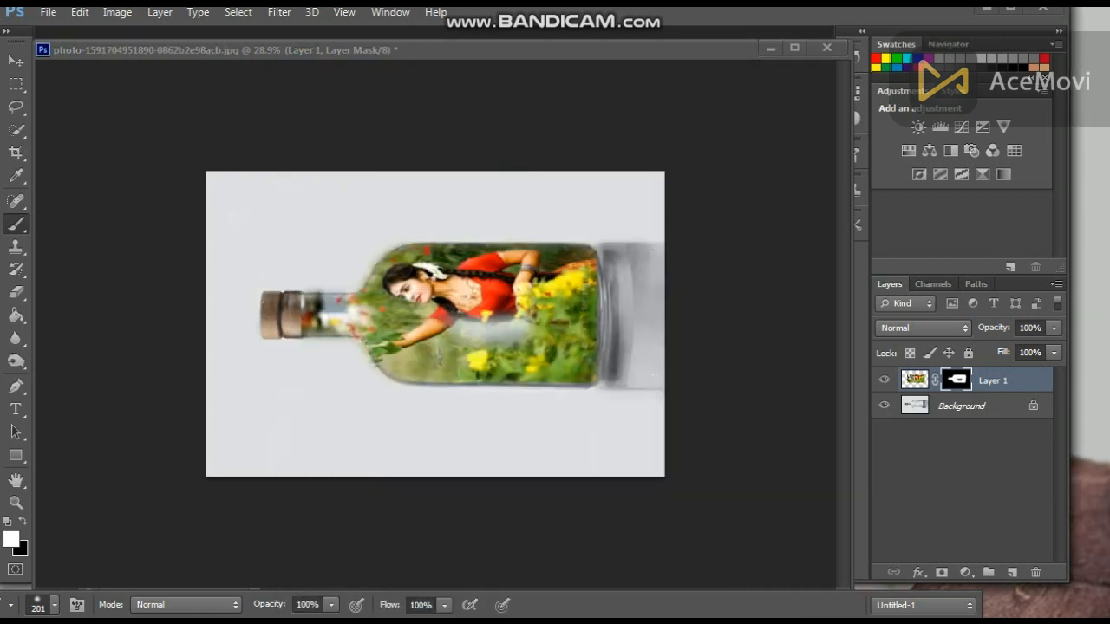
key(ctrl+t)
drag(406, 311, 524, 283)
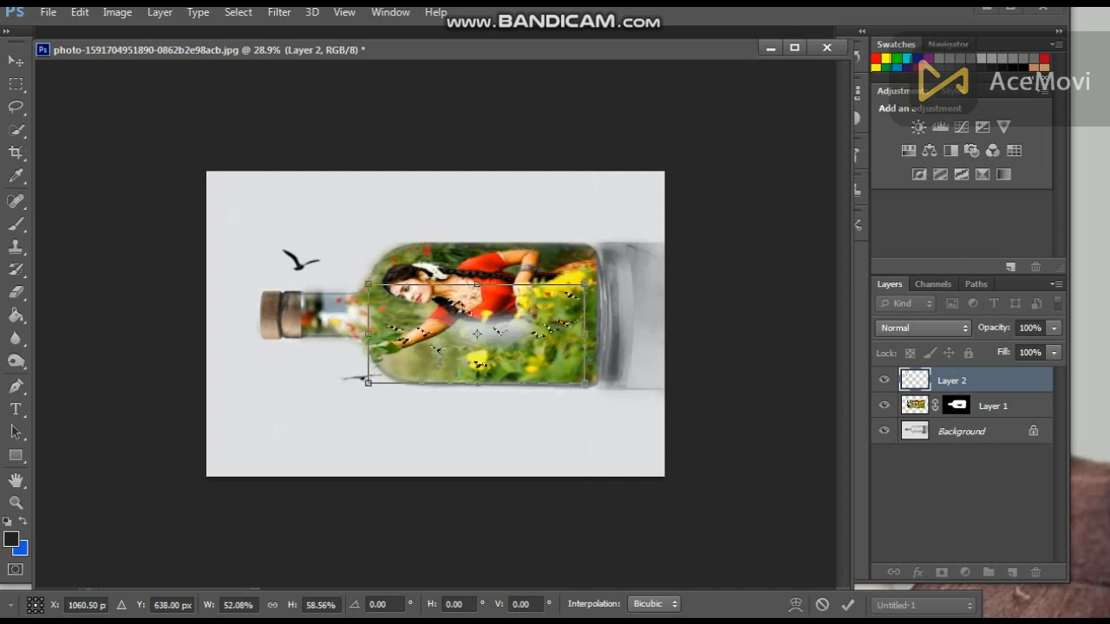
key(l)
key(Return)
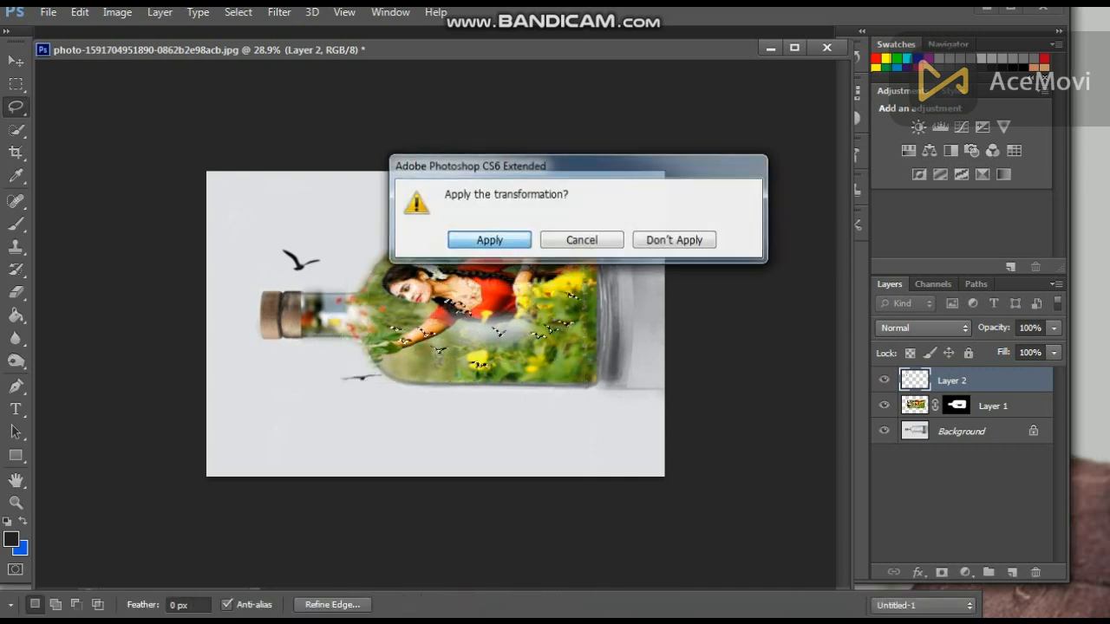
key(ctrl+d)
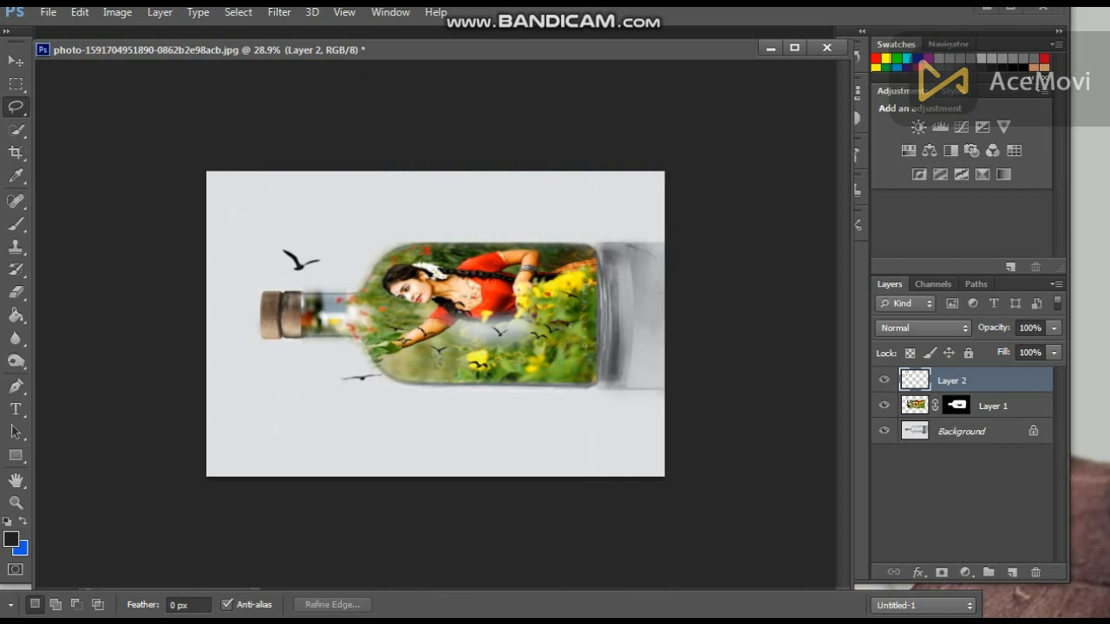
- Delete the two stray birds outside the bottle, above and below its neck, using Lasso selections, and deselect
mouse_move(357, 362)
mouse_down()
mouse_move(382, 390)
mouse_move(286, 372)
mouse_up()
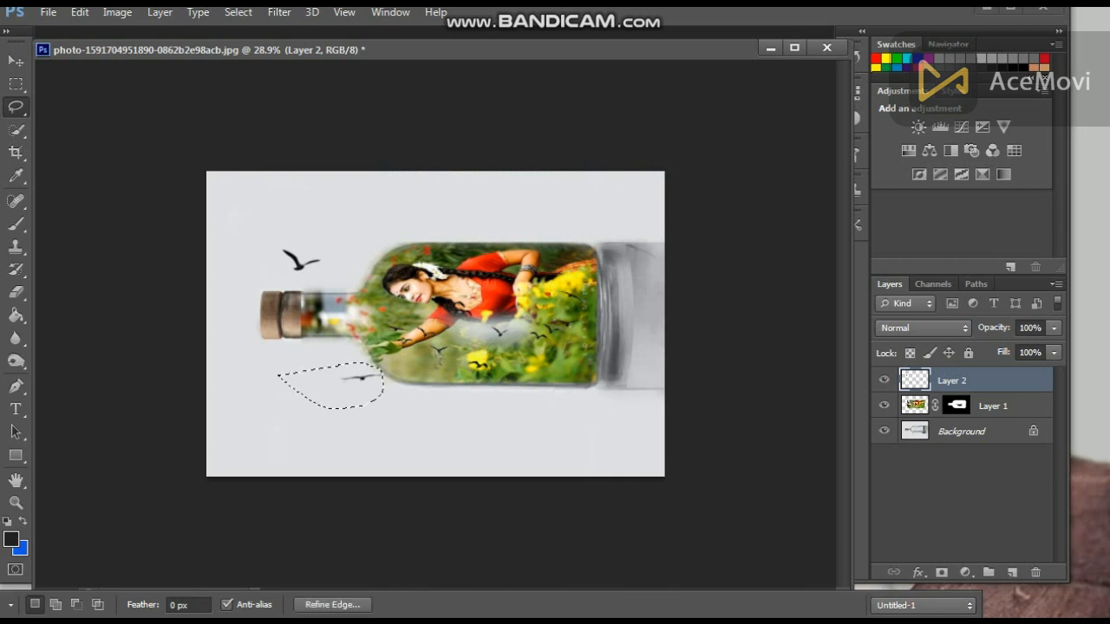
mouse_move(335, 247)
mouse_down()
mouse_move(269, 279)
mouse_move(333, 206)
mouse_up()
key(Delete)
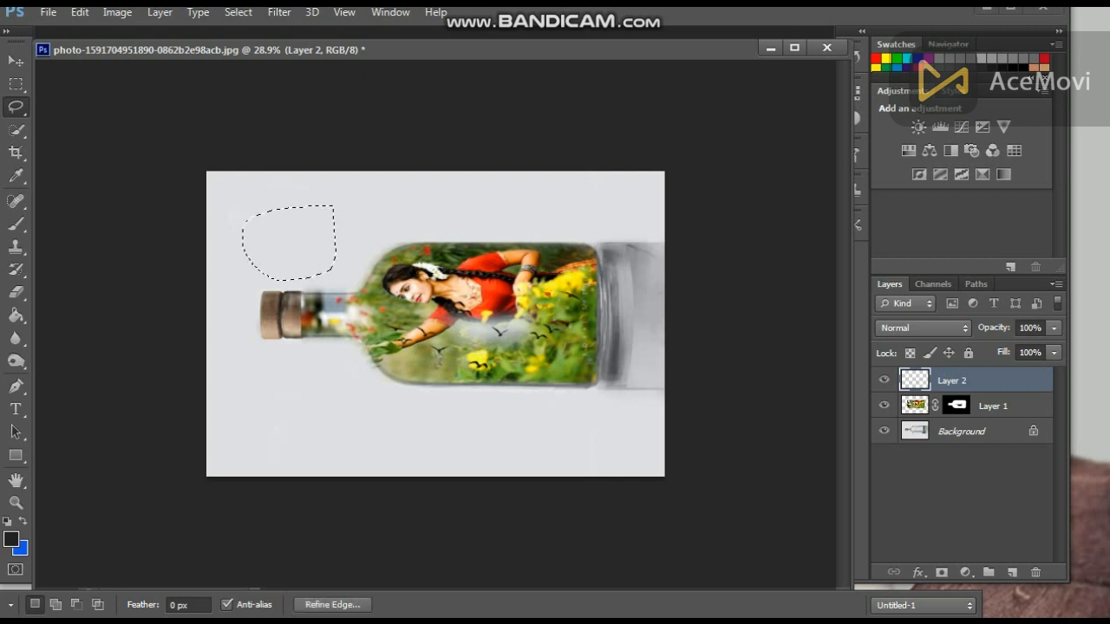
key(ctrl+d)
scroll(435, 323, up, 7)
scroll(436, 324, down, 2)
scroll(435, 323, down, 1)
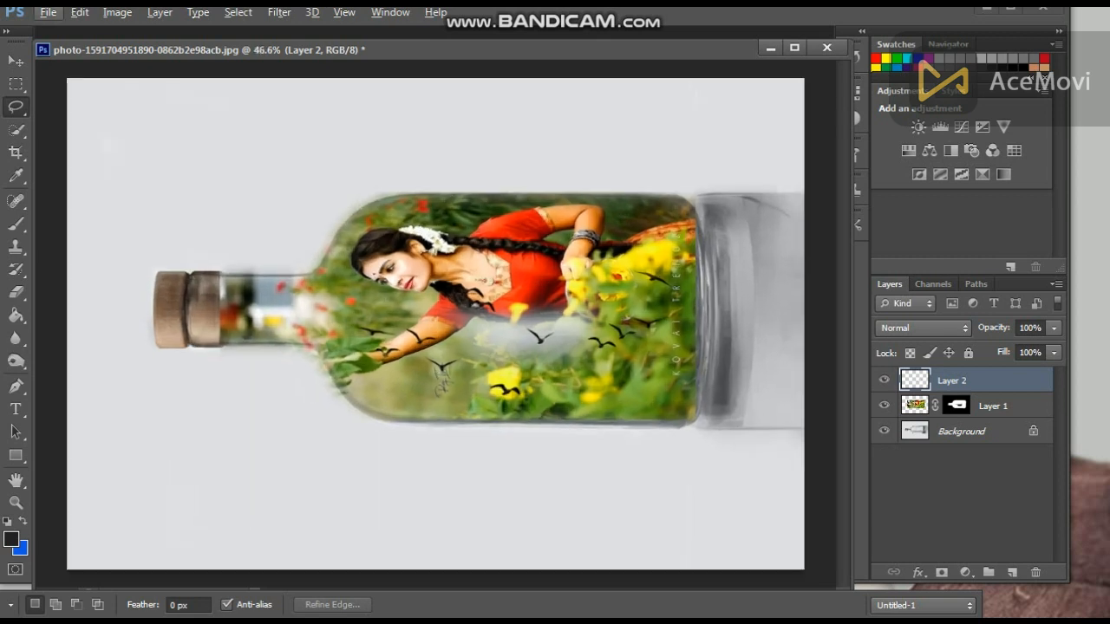
scroll(436, 323, down, 3)
scroll(436, 323, up, 2)
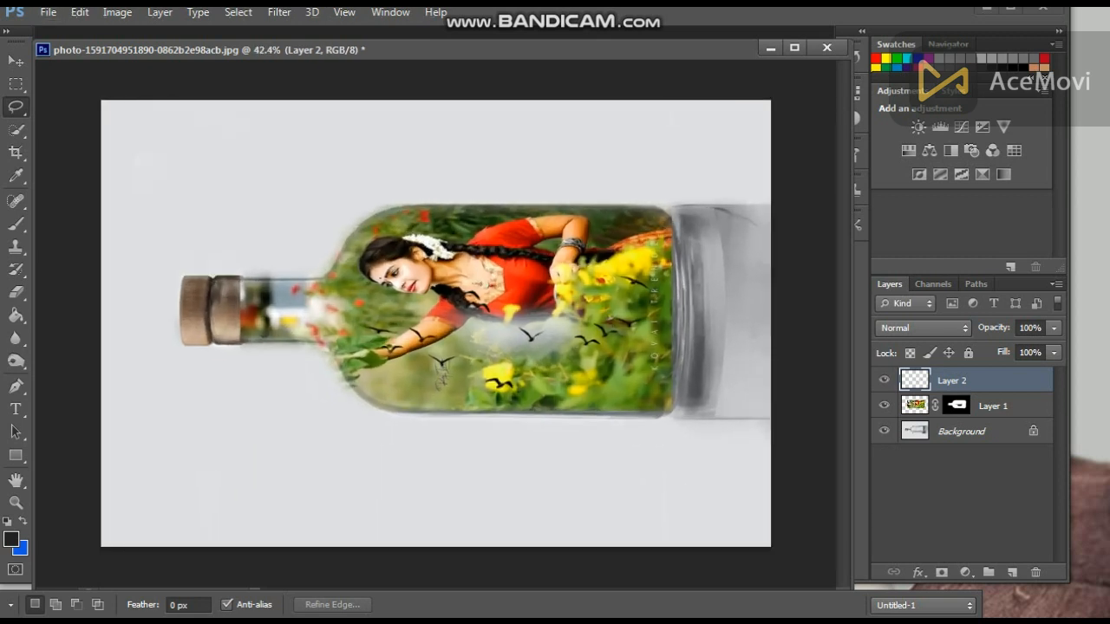